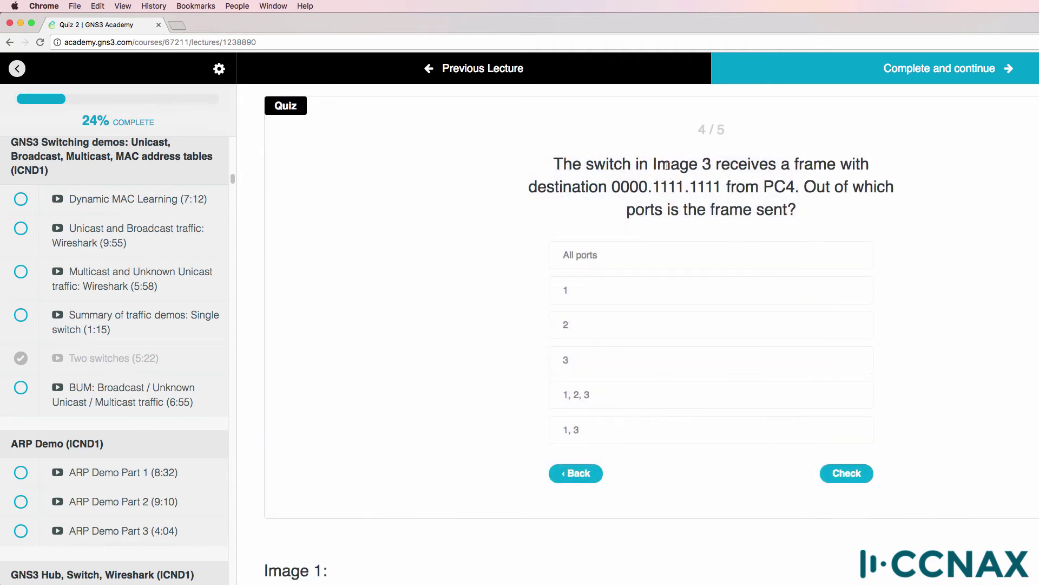
# Highlight the question's destination address, then scroll to Image 3's four-PC topology and MAC table.
pyautogui.moveTo(722, 162); pyautogui.dragTo(795, 189)
pyautogui.moveTo(652, 187); pyautogui.dragTo(815, 211)
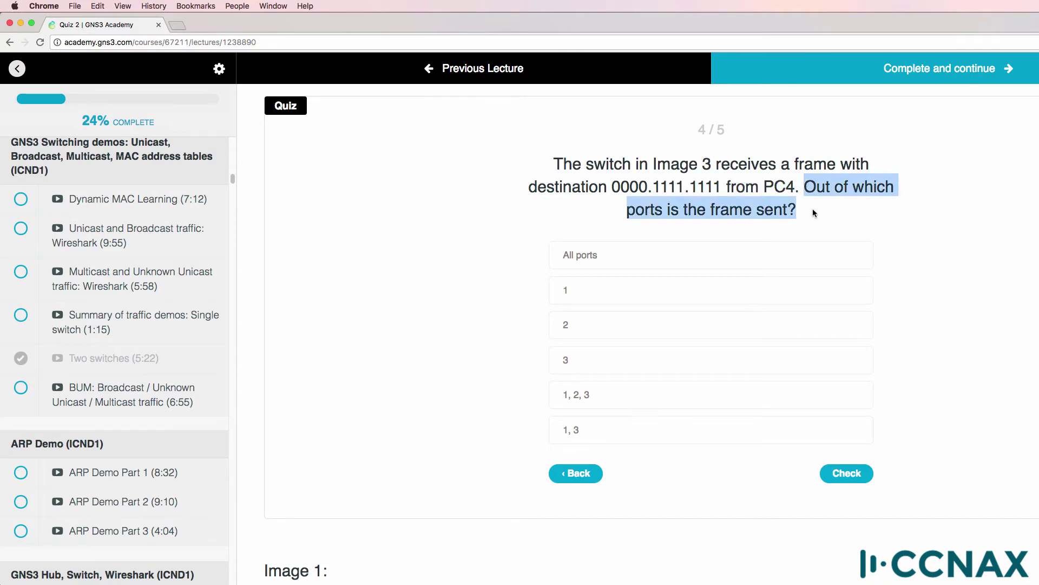
pyautogui.scroll(-20, 813, 208)
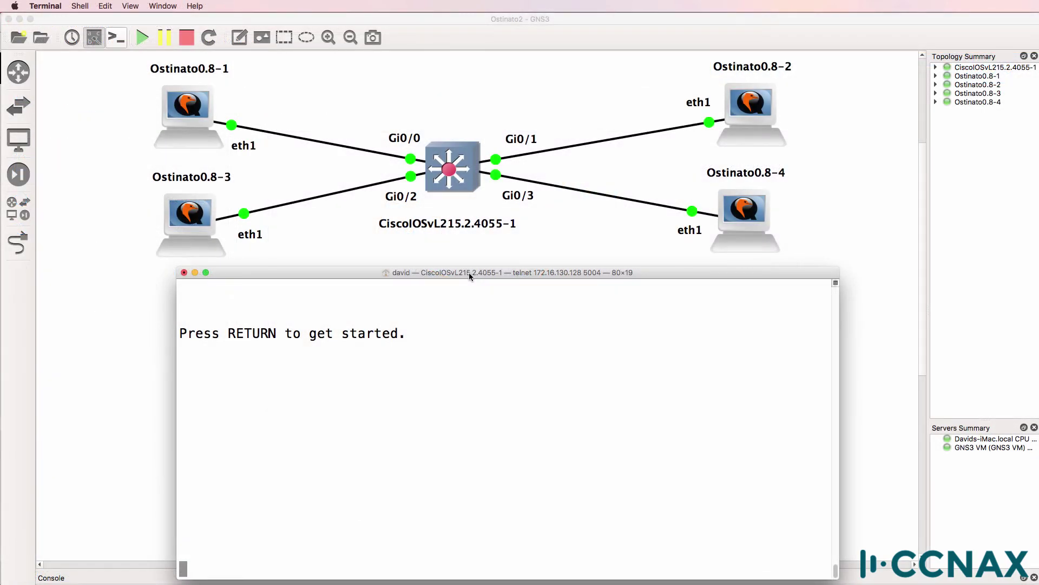
# Enter privileged mode on the switch and run show mac address-table.
pyautogui.press('Return')
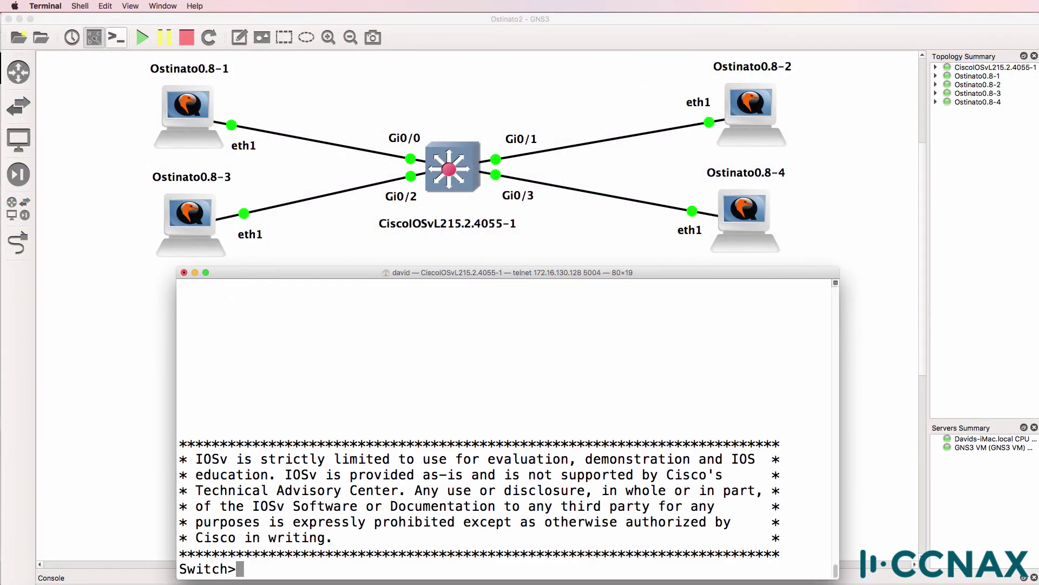
pyautogui.write('en')
pyautogui.press('Return')
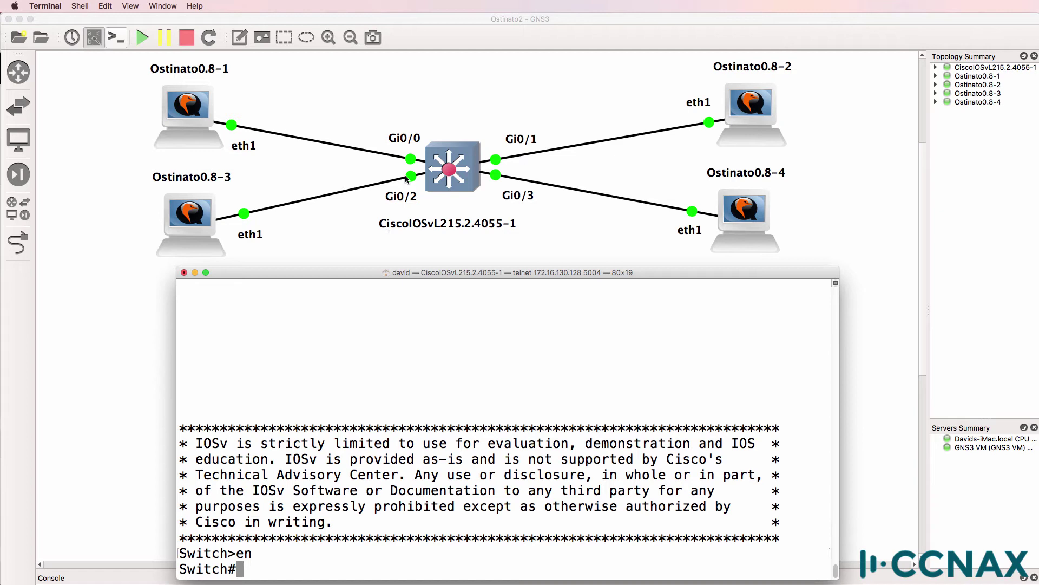
pyautogui.write('sh mac ad')
pyautogui.press('Tab')
pyautogui.press('Return')
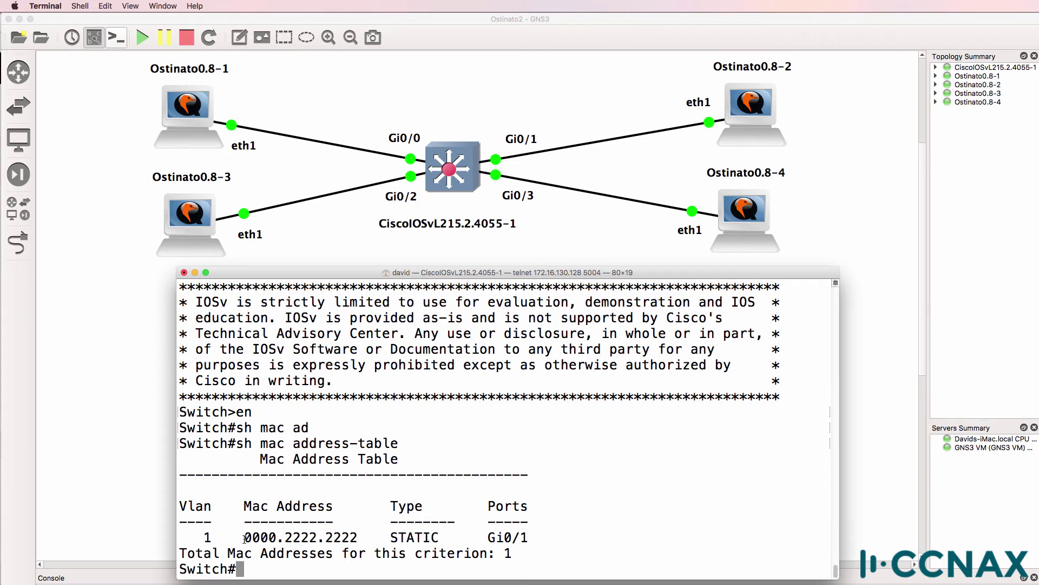
# Highlight the static 0000.2222.2222 entry on Gi0/1, then bring the GNS3 topology forward.
pyautogui.moveTo(244, 538); pyautogui.dragTo(365, 539)
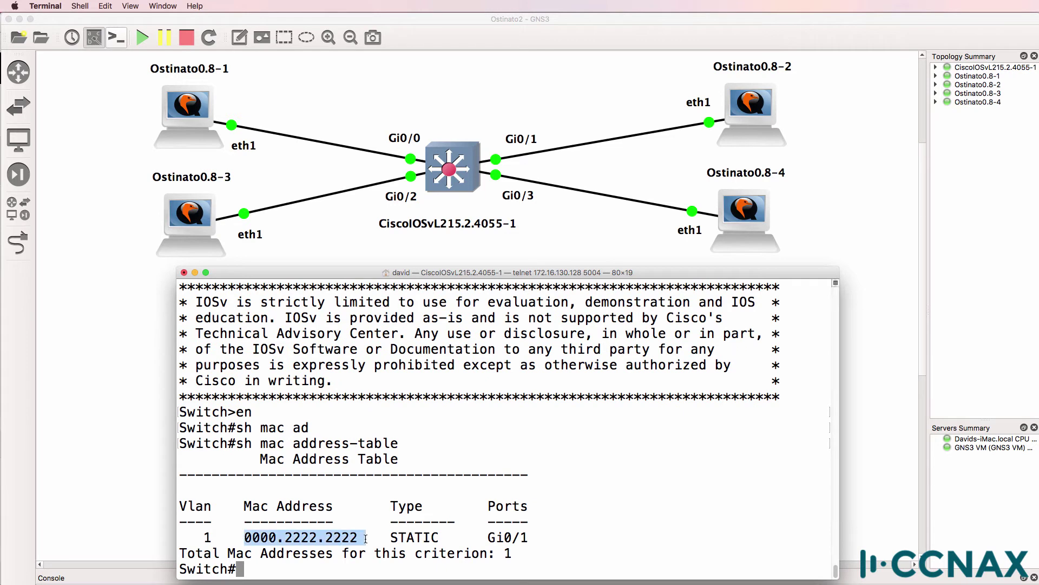
pyautogui.moveTo(480, 538); pyautogui.dragTo(541, 544)
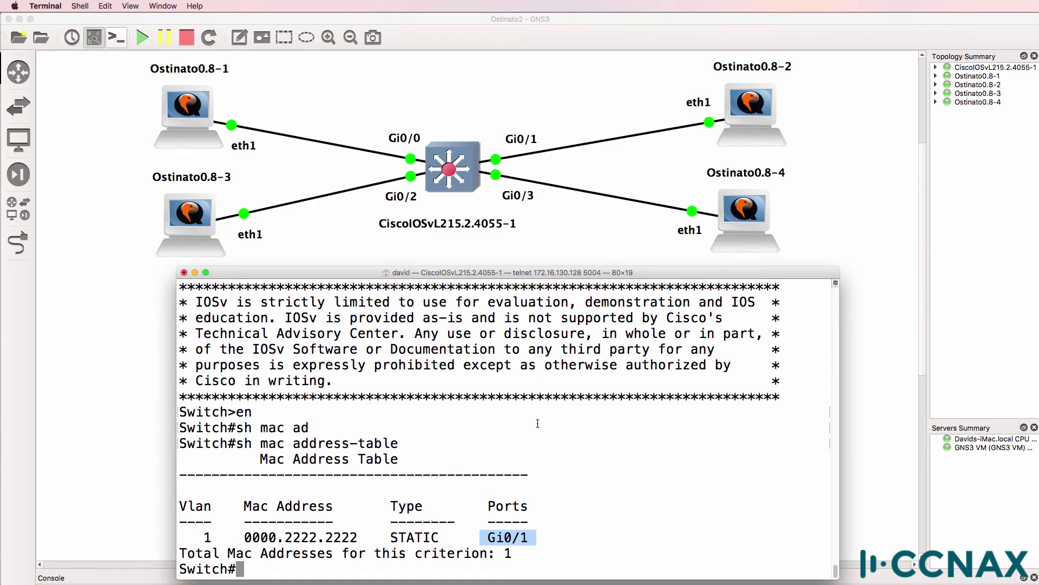
pyautogui.moveTo(168, 118); pyautogui.dragTo(206, 122)
pyautogui.rightClick(207, 124)
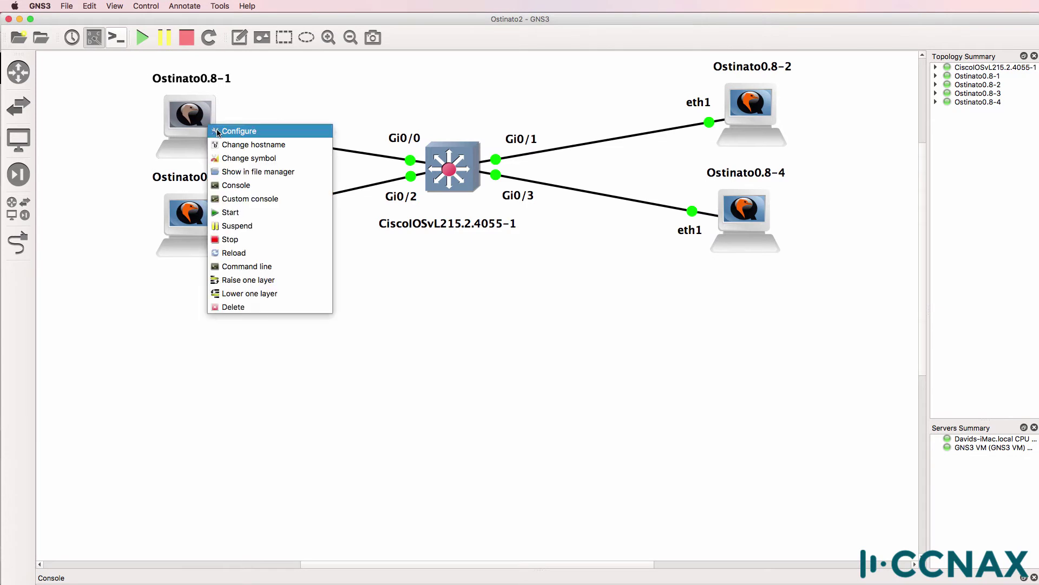
pyautogui.click(233, 131)
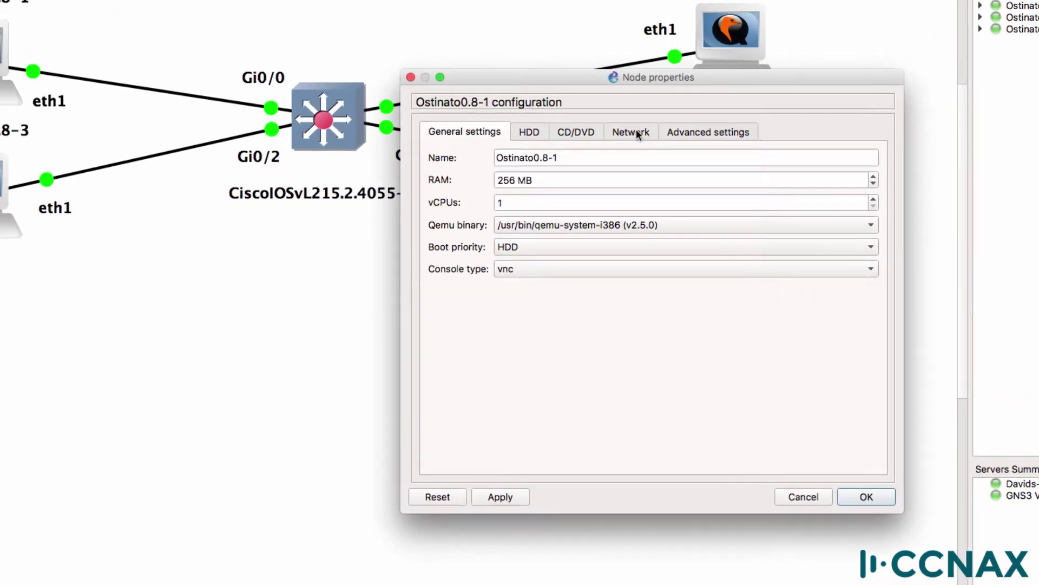
pyautogui.click(676, 176)
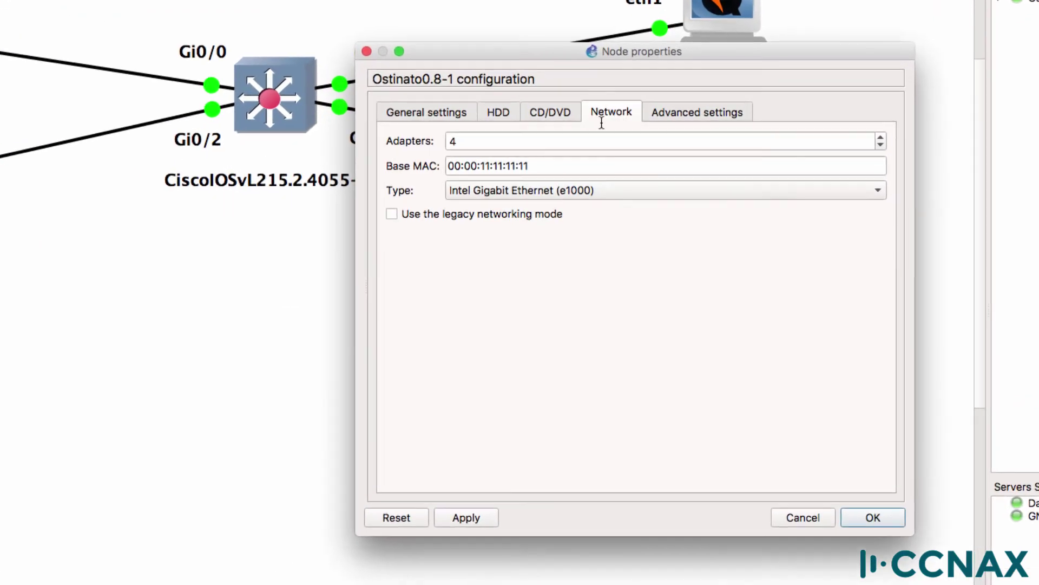
pyautogui.moveTo(529, 166); pyautogui.dragTo(423, 245)
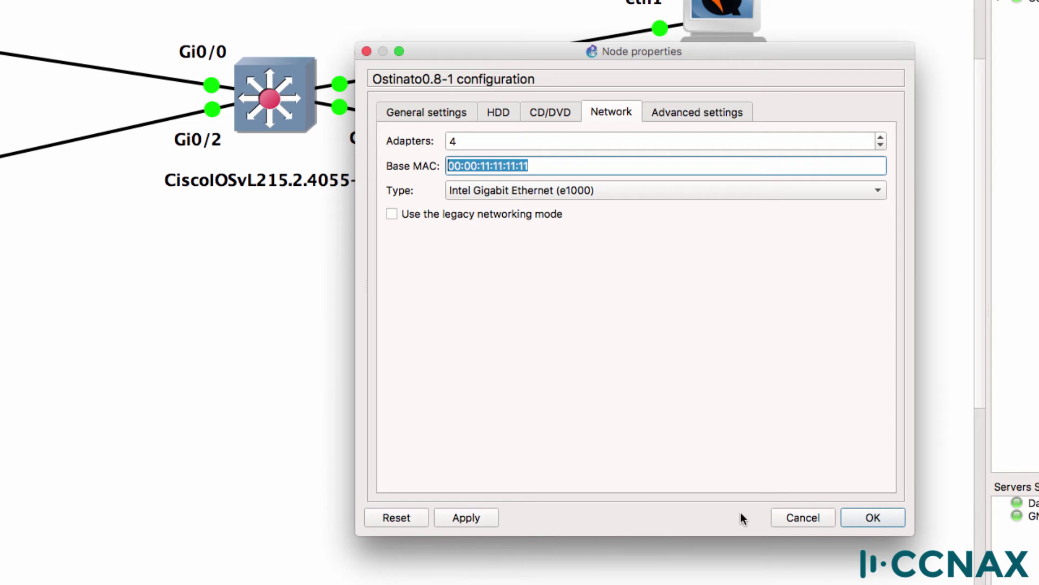
pyautogui.click(803, 518)
pyautogui.rightClick(707, 8)
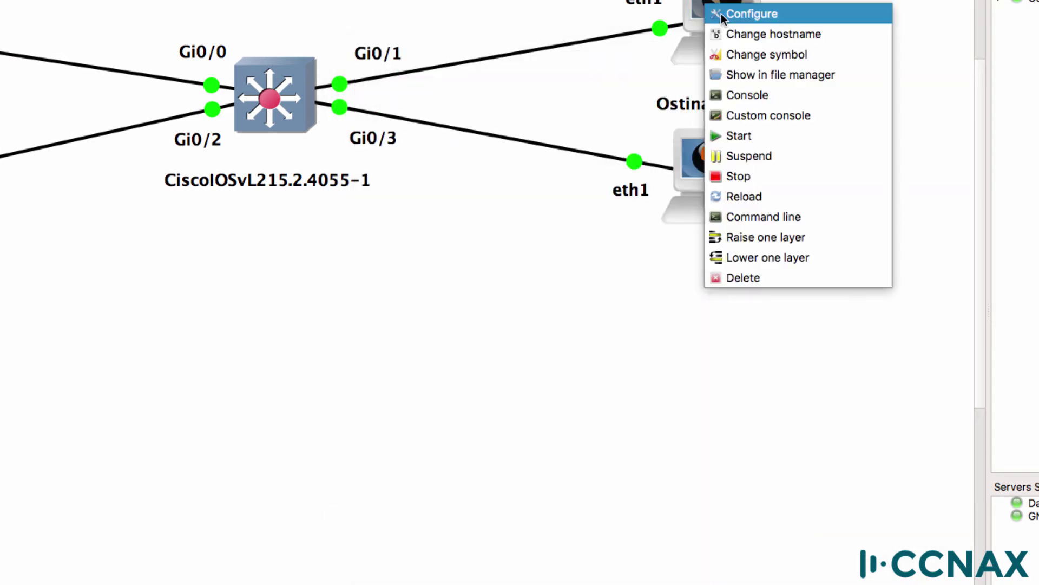
pyautogui.click(721, 14)
pyautogui.click(610, 110)
pyautogui.moveTo(557, 166); pyautogui.dragTo(439, 366)
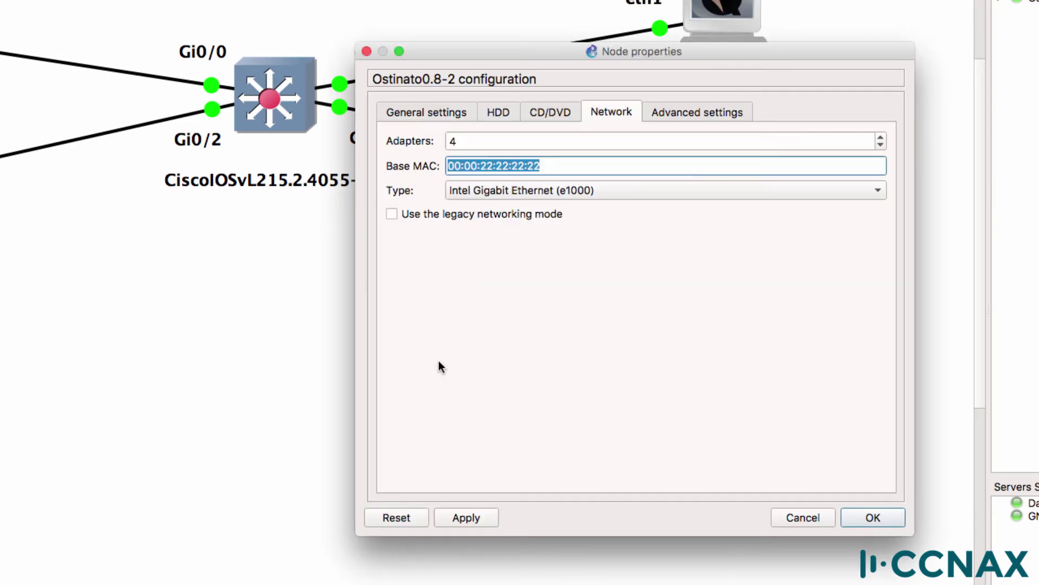
pyautogui.click(799, 518)
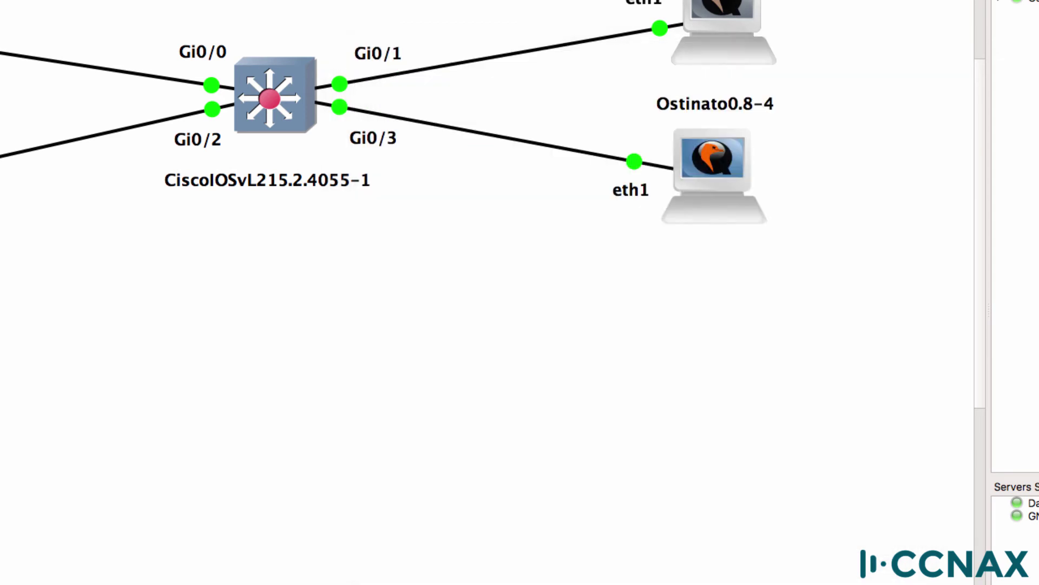
pyautogui.click(43, 199)
pyautogui.click(611, 112)
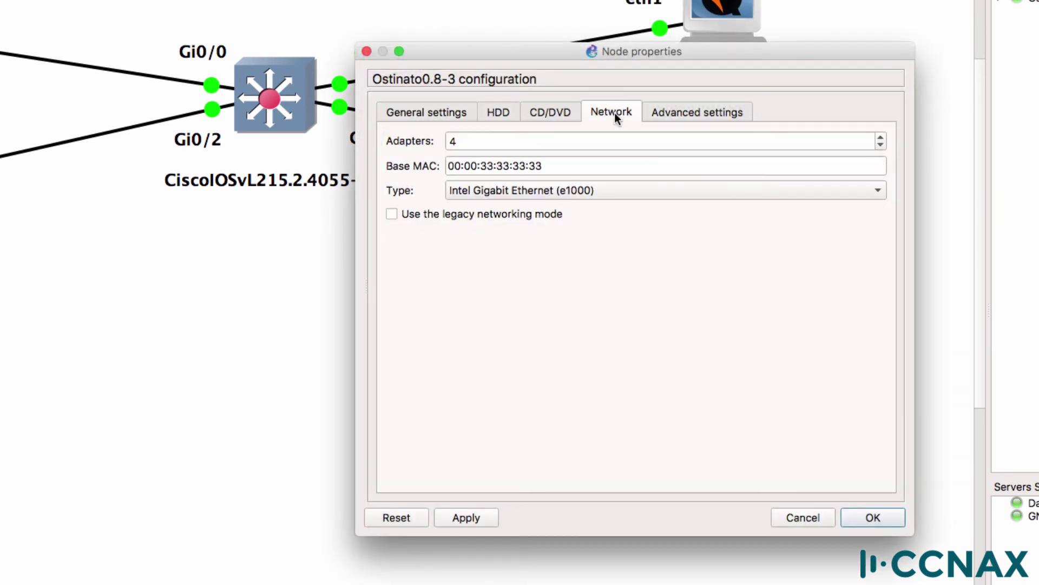
pyautogui.moveTo(566, 165); pyautogui.dragTo(285, 178)
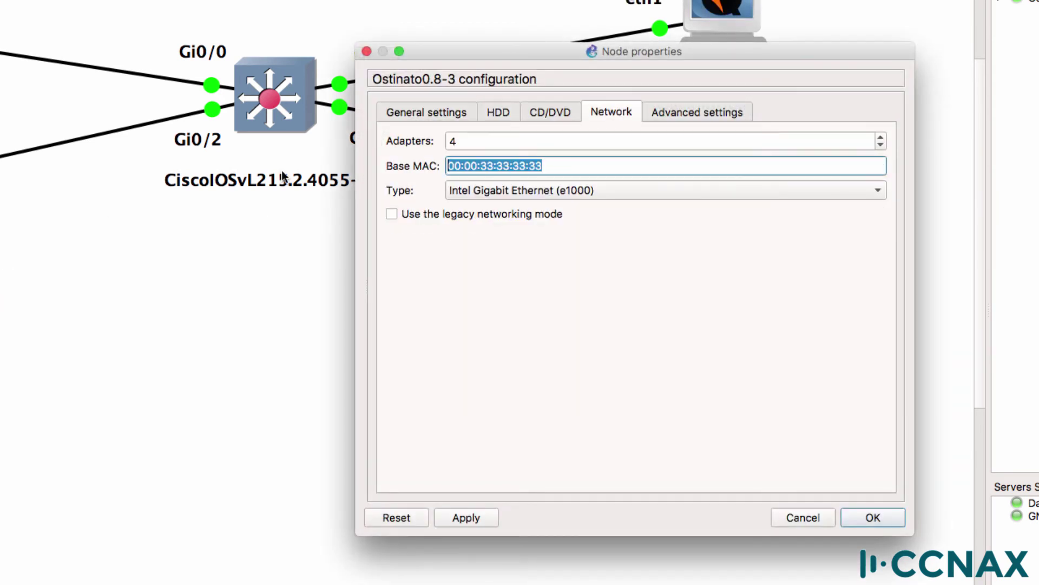
pyautogui.click(809, 516)
pyautogui.rightClick(713, 192)
pyautogui.click(758, 202)
pyautogui.click(612, 112)
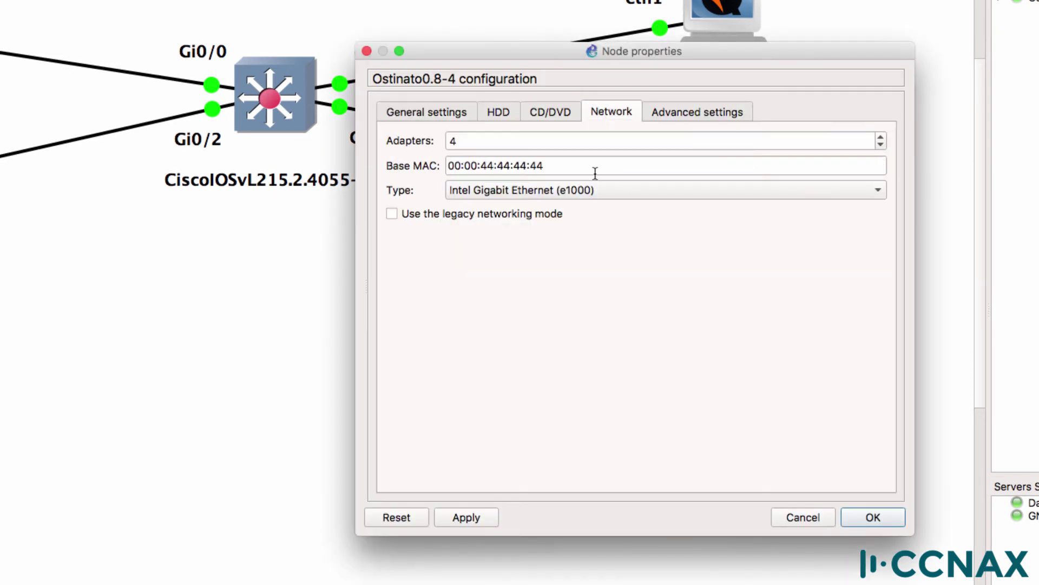
pyautogui.moveTo(592, 166); pyautogui.dragTo(400, 174)
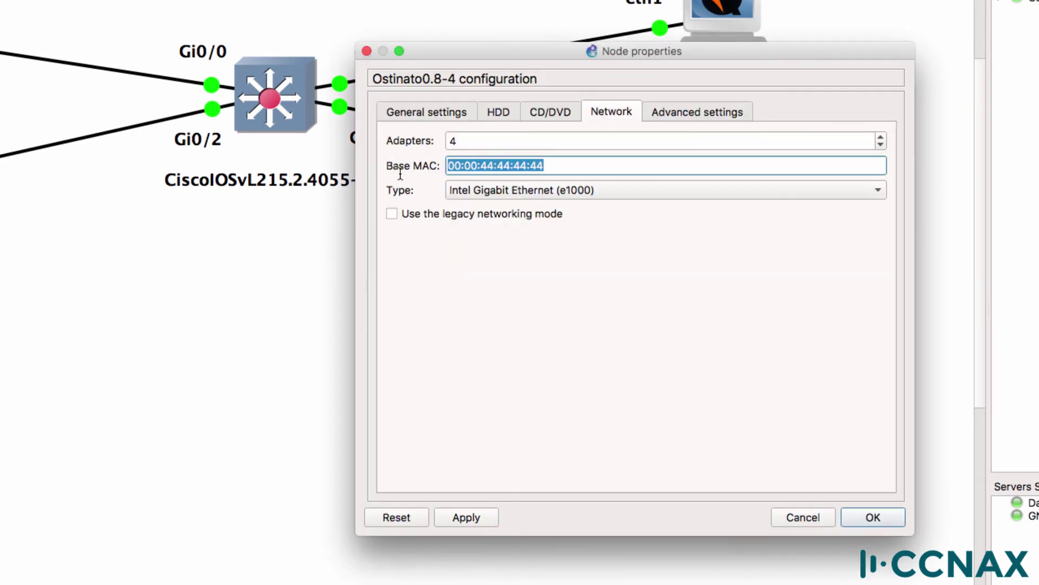
pyautogui.click(801, 518)
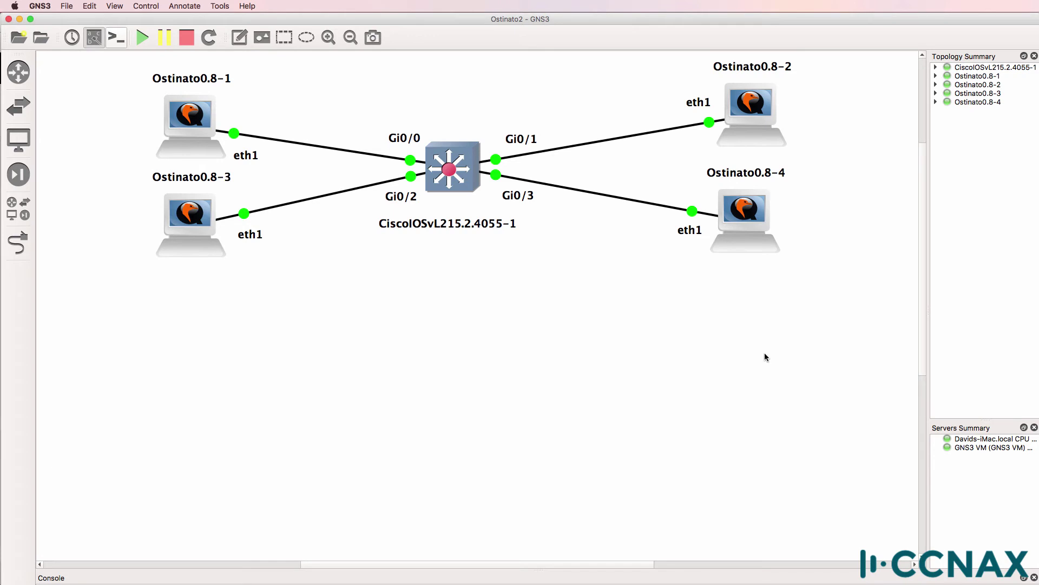
# Recheck the quiz's destination MAC 0000.1111.1111 in the browser, then return to GNS3.
pyautogui.press('super+Tab')
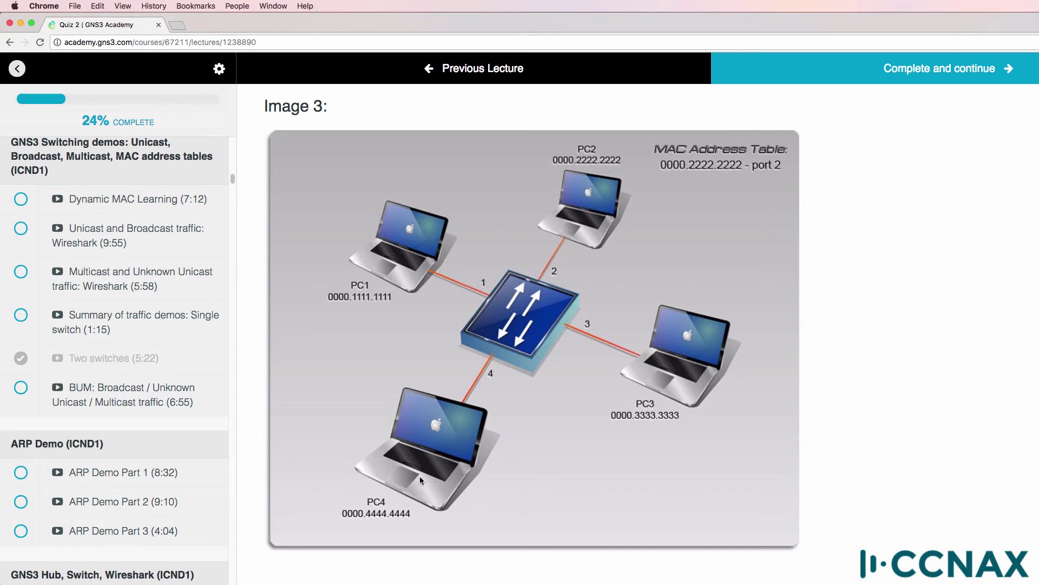
pyautogui.scroll(10, 420, 470)
pyautogui.moveTo(611, 239); pyautogui.dragTo(724, 238)
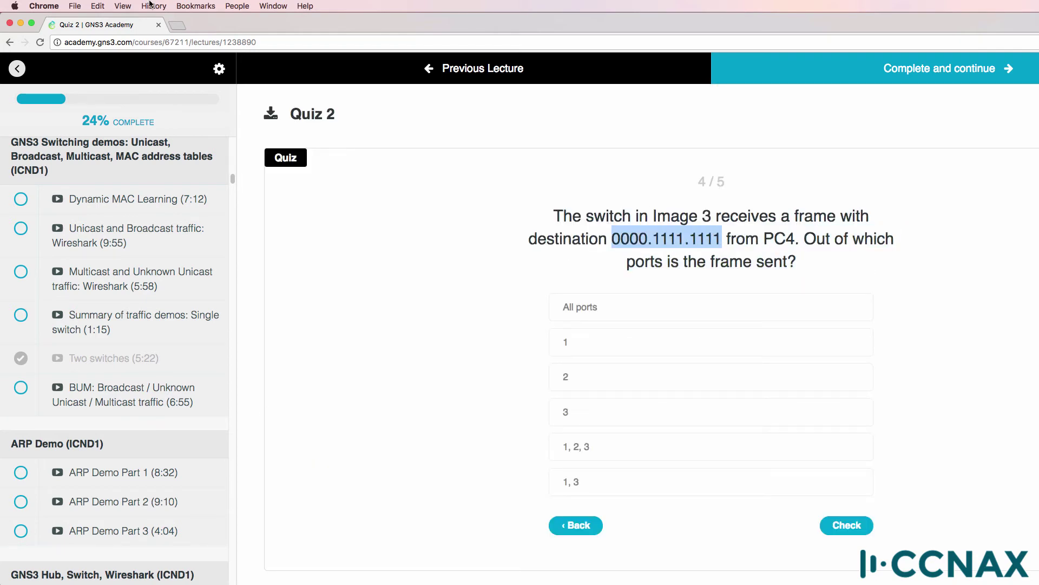
pyautogui.press('super+Tab')
# Open a console to Ostinato0.8-4 and launch Ostinato on its desktop.
pyautogui.rightClick(743, 209)
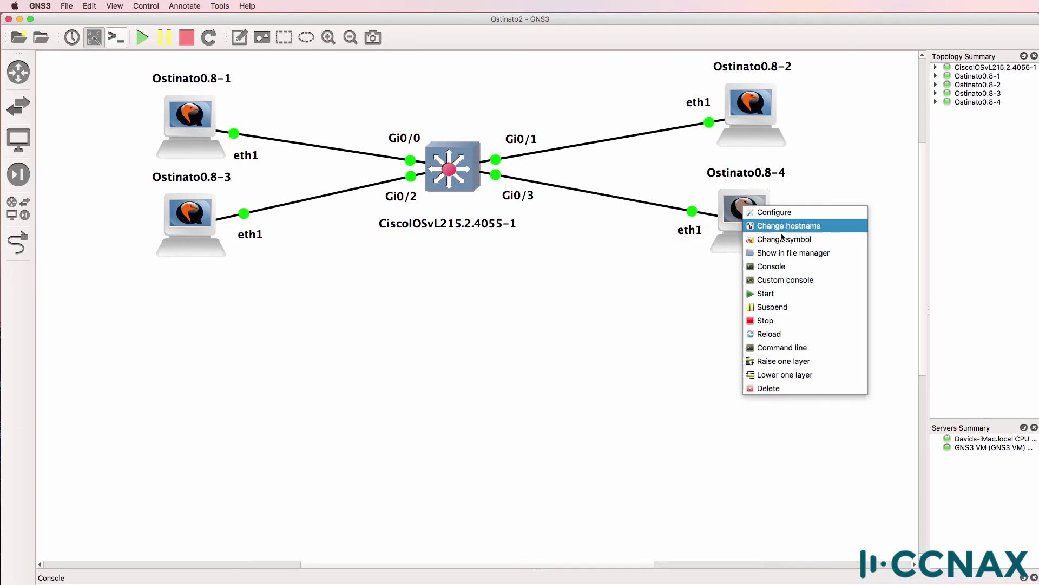
pyautogui.click(784, 267)
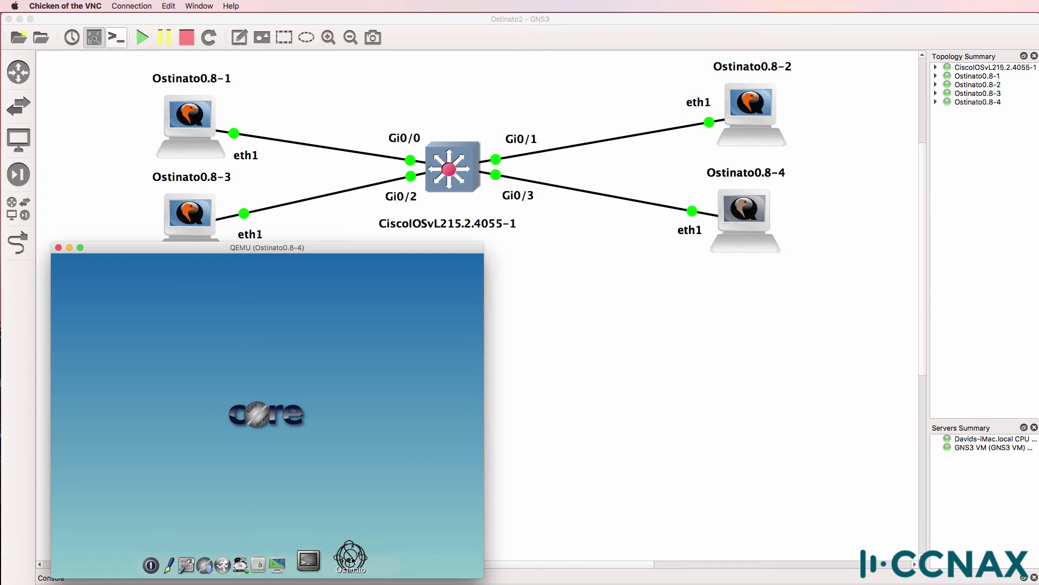
pyautogui.click(352, 561)
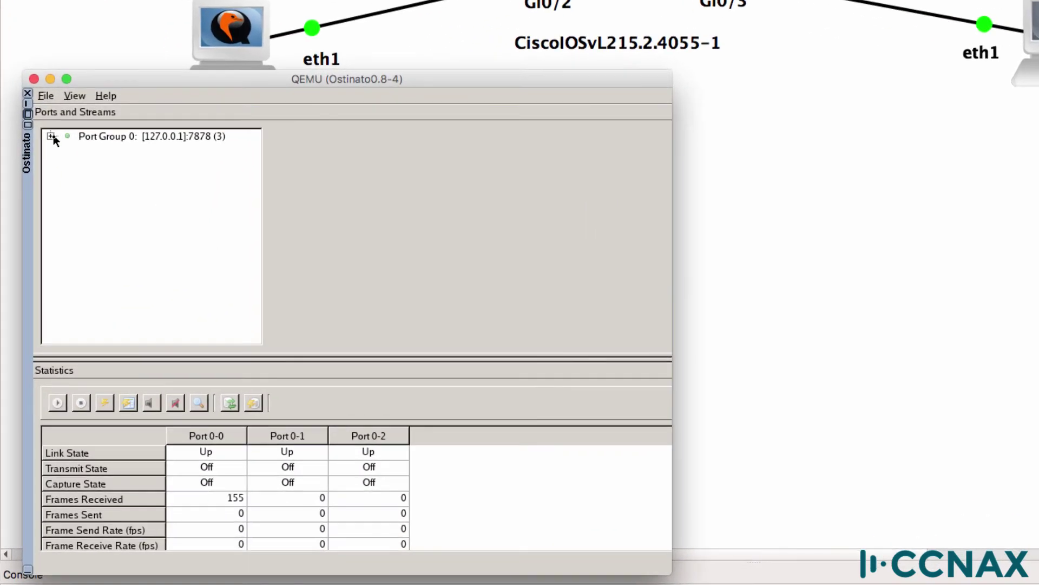
# Add a new stream named quiz on Port 0: eth1 of Port Group 0.
pyautogui.click(51, 136)
pyautogui.click(98, 150)
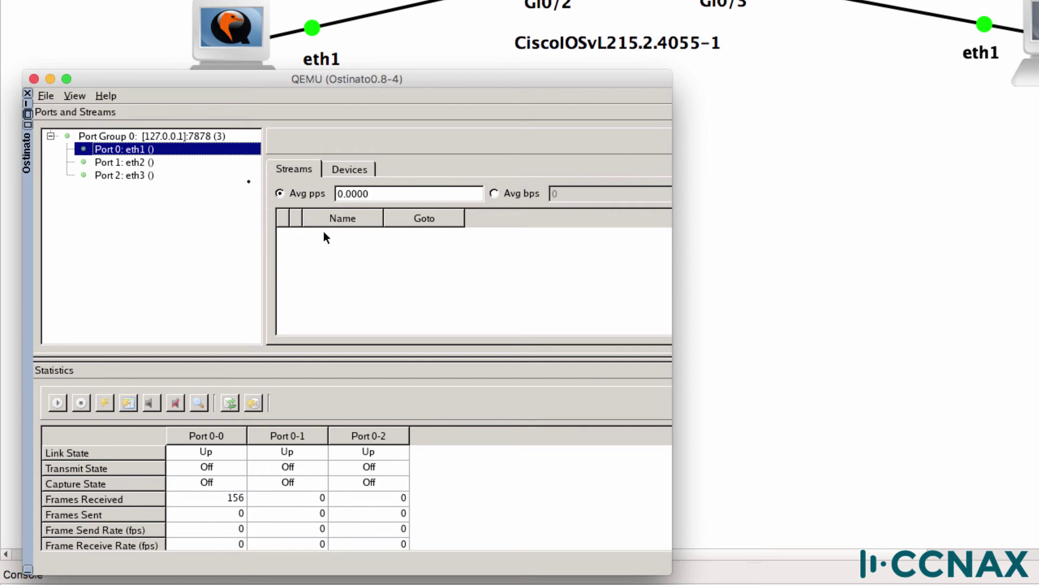
pyautogui.click(45, 95)
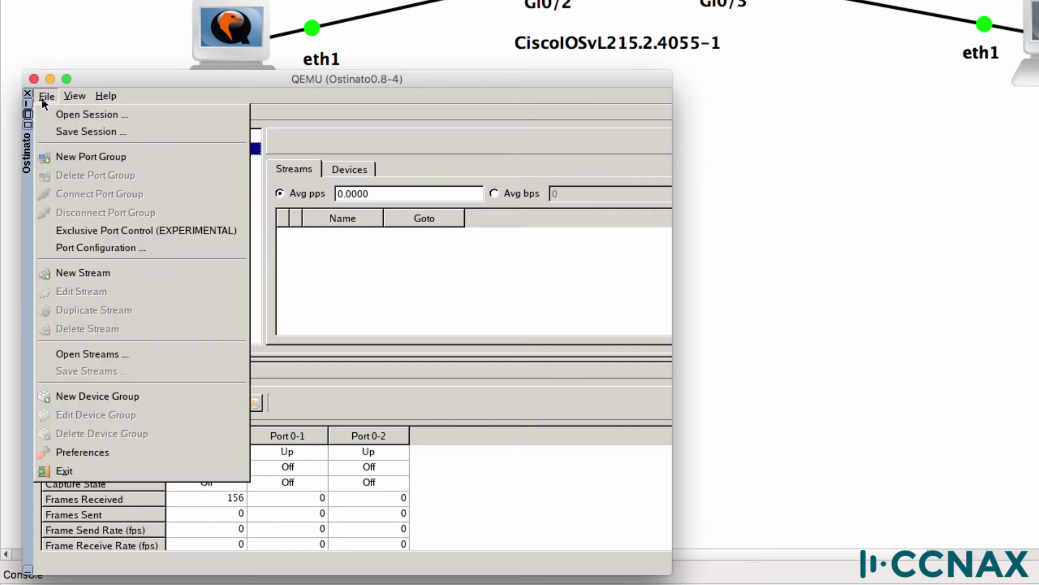
pyautogui.click(78, 273)
pyautogui.click(368, 234)
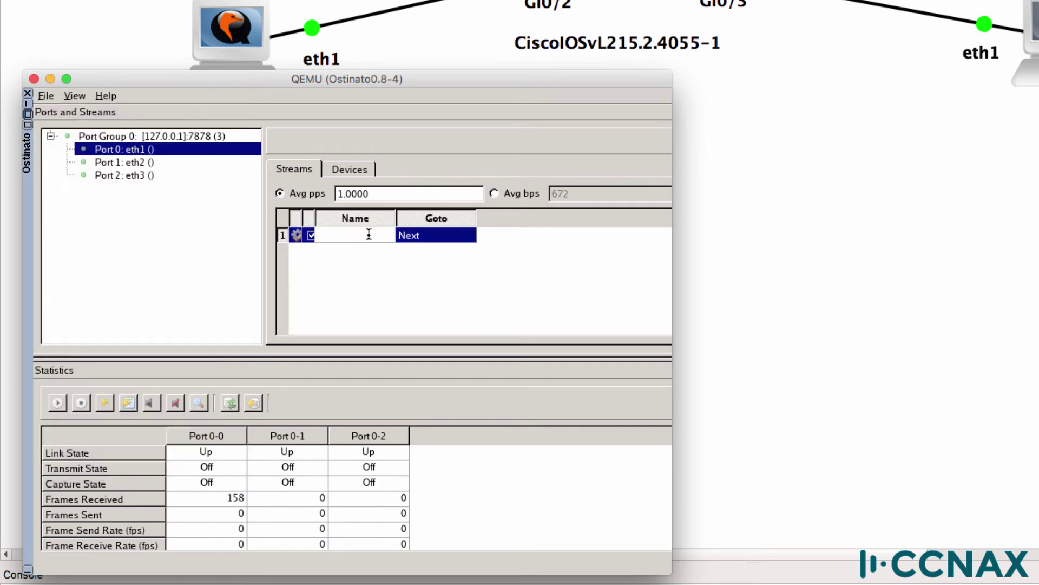
pyautogui.write('quiz')
pyautogui.press('Return')
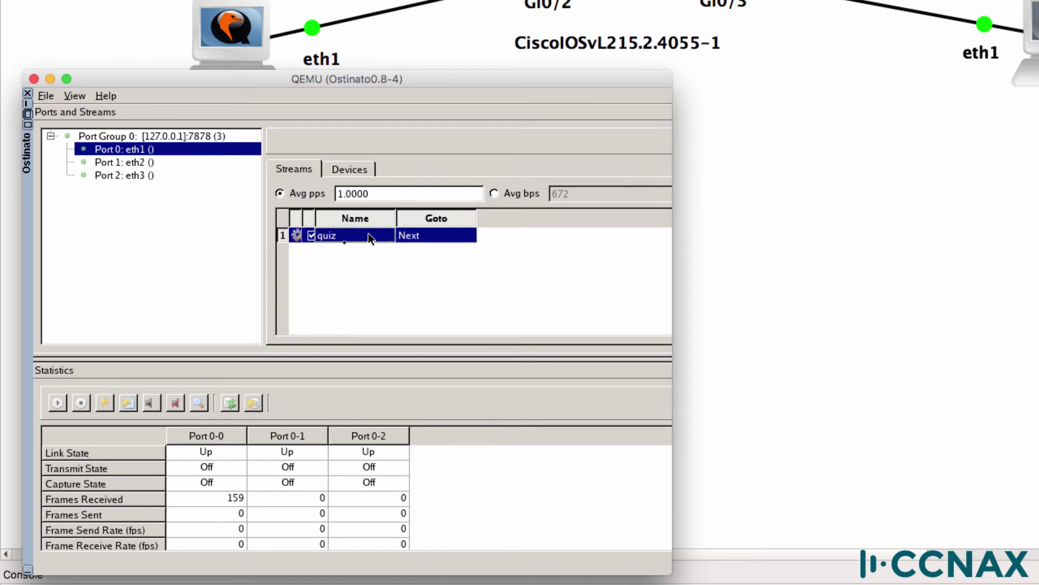
# Open the quiz stream's editor and select Ethernet II, IPv4 and TCP protocols.
pyautogui.doubleClick(296, 237)
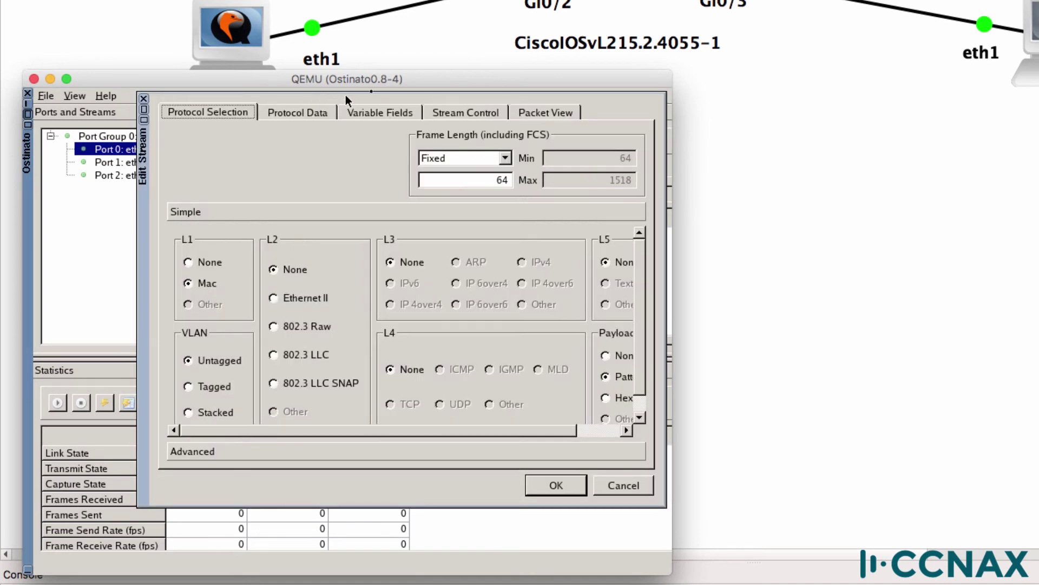
pyautogui.click(144, 119)
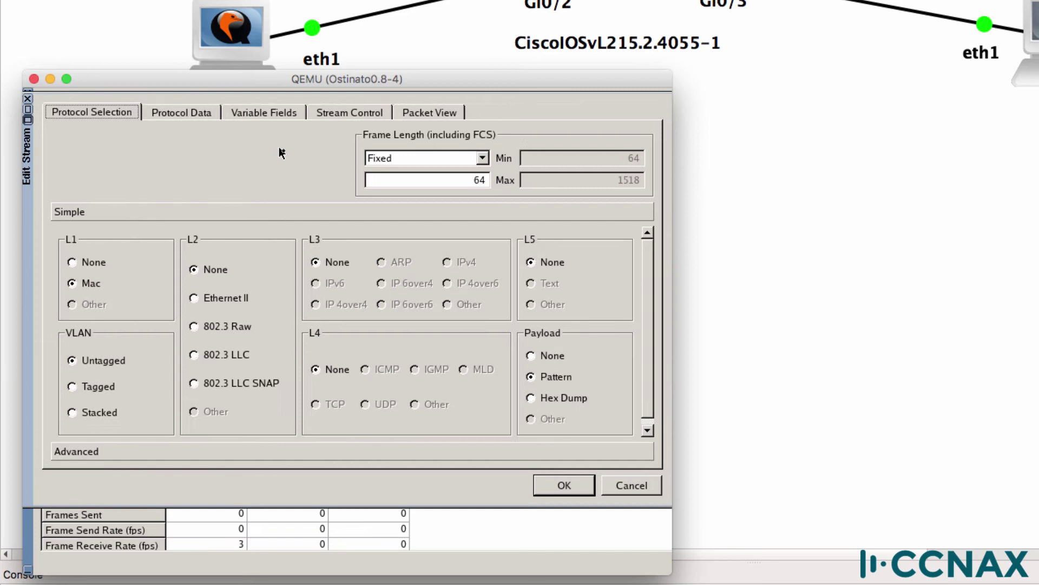
pyautogui.click(220, 304)
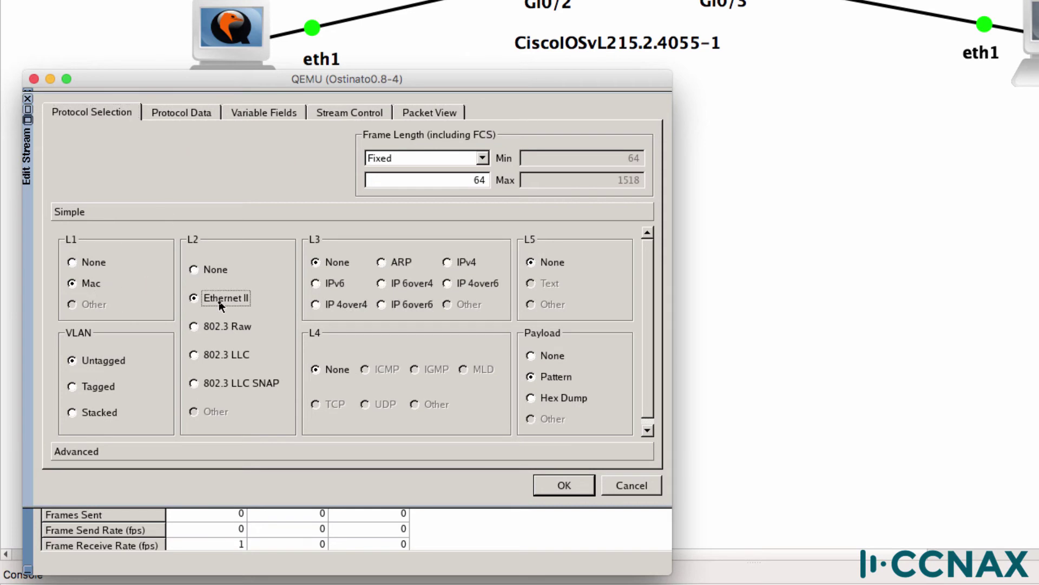
pyautogui.click(463, 266)
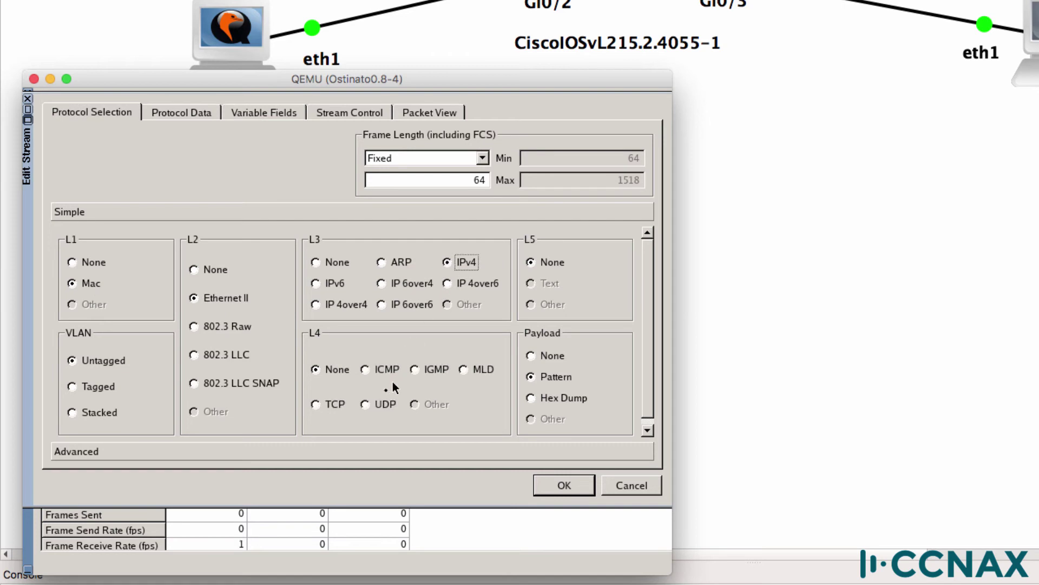
pyautogui.click(317, 404)
pyautogui.click(168, 112)
pyautogui.moveTo(198, 184); pyautogui.dragTo(18, 184)
pyautogui.write('00 ')
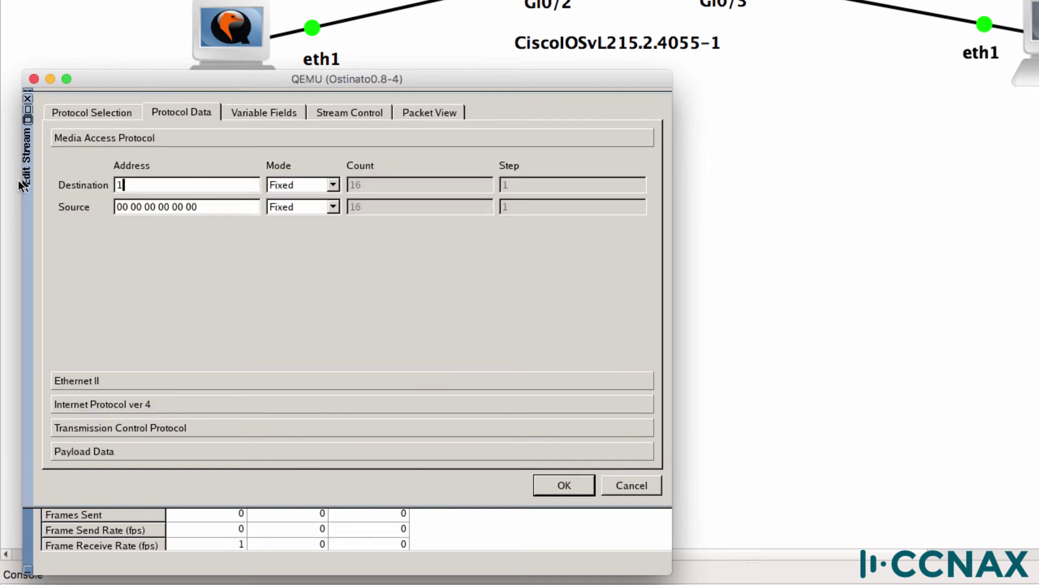
pyautogui.write('00 11 11 11 11')
pyautogui.press('Tab')
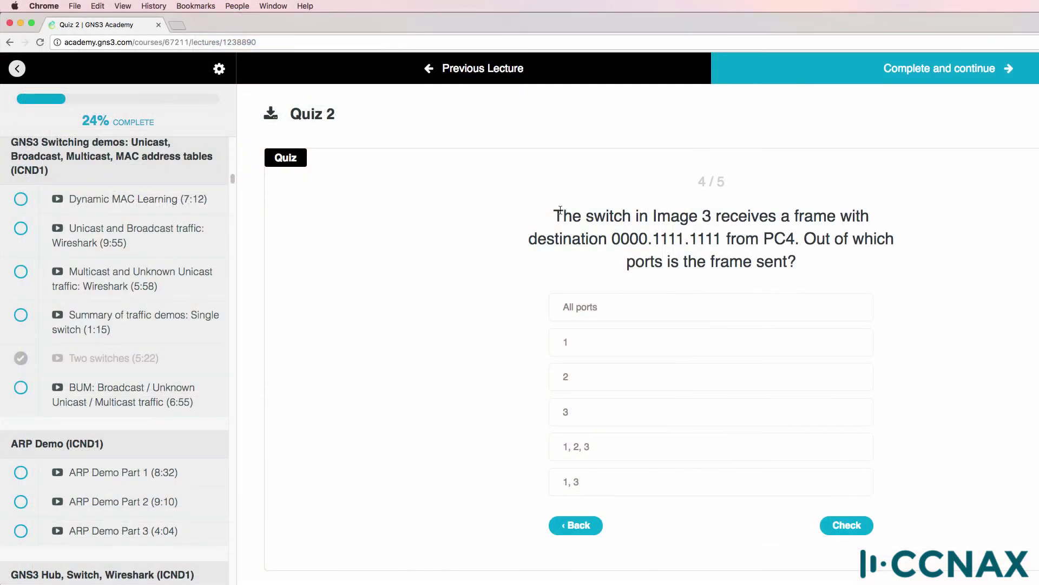
pyautogui.moveTo(560, 210); pyautogui.dragTo(797, 261)
pyautogui.click(648, 252)
pyautogui.moveTo(610, 244); pyautogui.dragTo(722, 244)
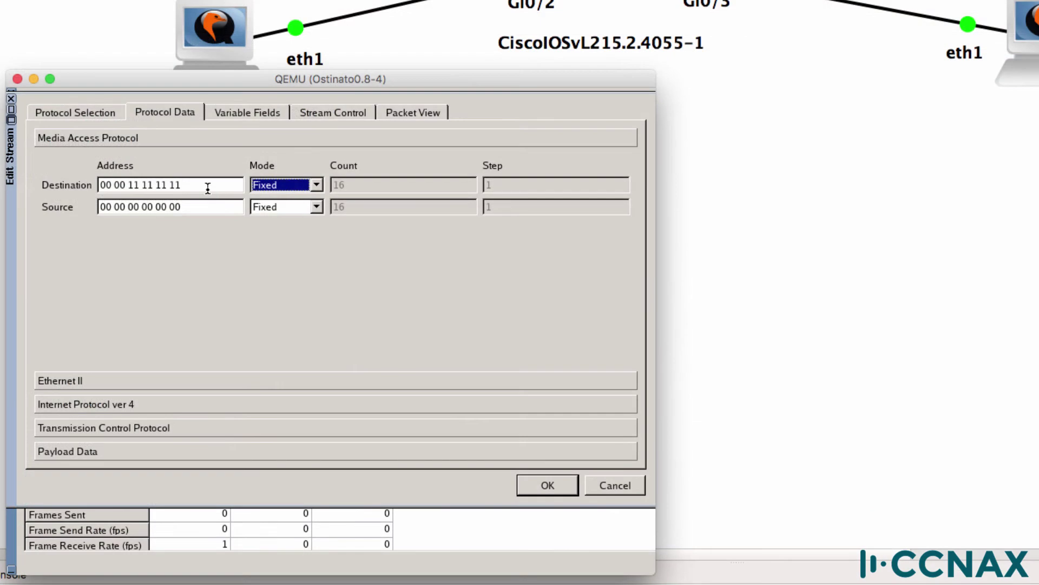
pyautogui.moveTo(209, 186); pyautogui.dragTo(73, 185)
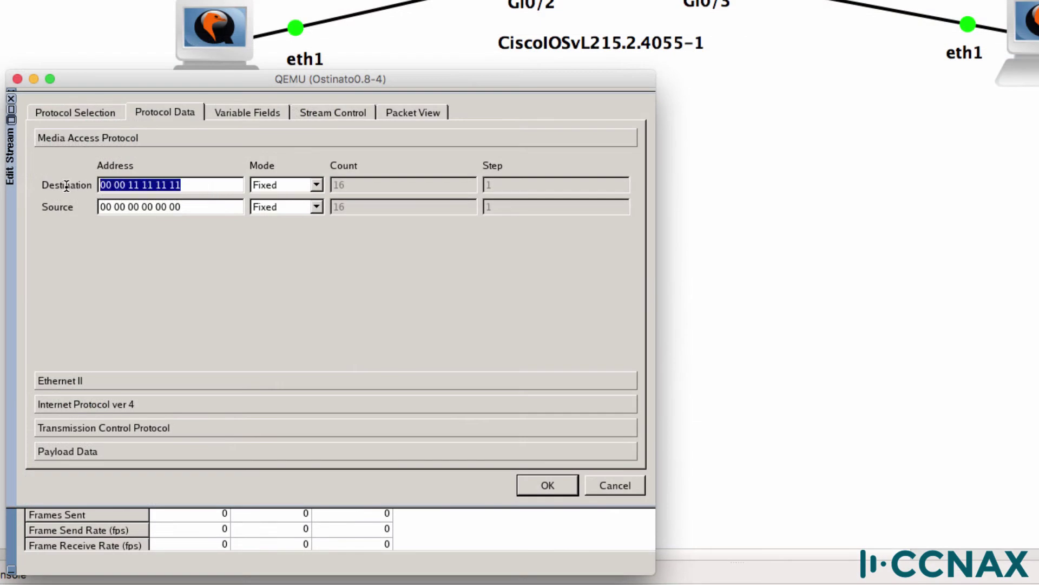
# Set the stream's Number of Packets to 100 on Stream Control.
pyautogui.click(235, 114)
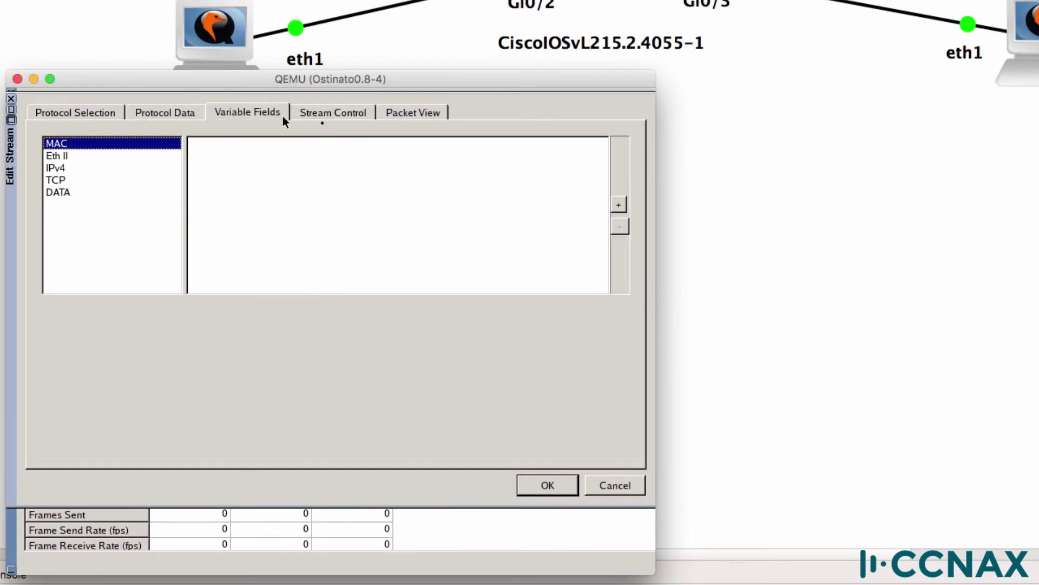
pyautogui.click(327, 121)
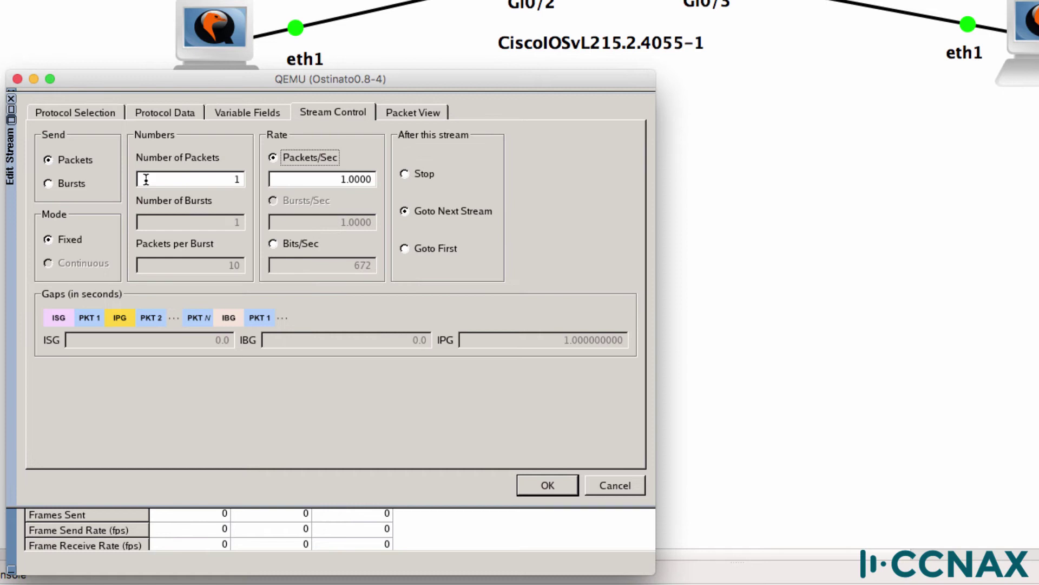
pyautogui.moveTo(188, 180); pyautogui.dragTo(283, 184)
pyautogui.write('100')
# Inspect the MAC, Ethernet II, IPv4, TCP and payload headers in Packet View, then save the stream.
pyautogui.click(423, 111)
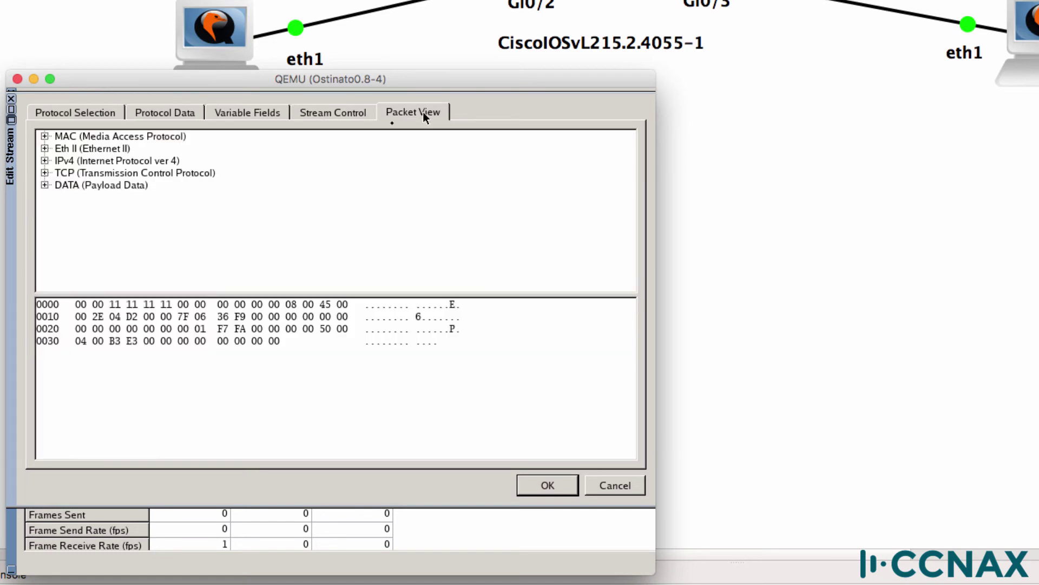
pyautogui.click(44, 137)
pyautogui.click(98, 150)
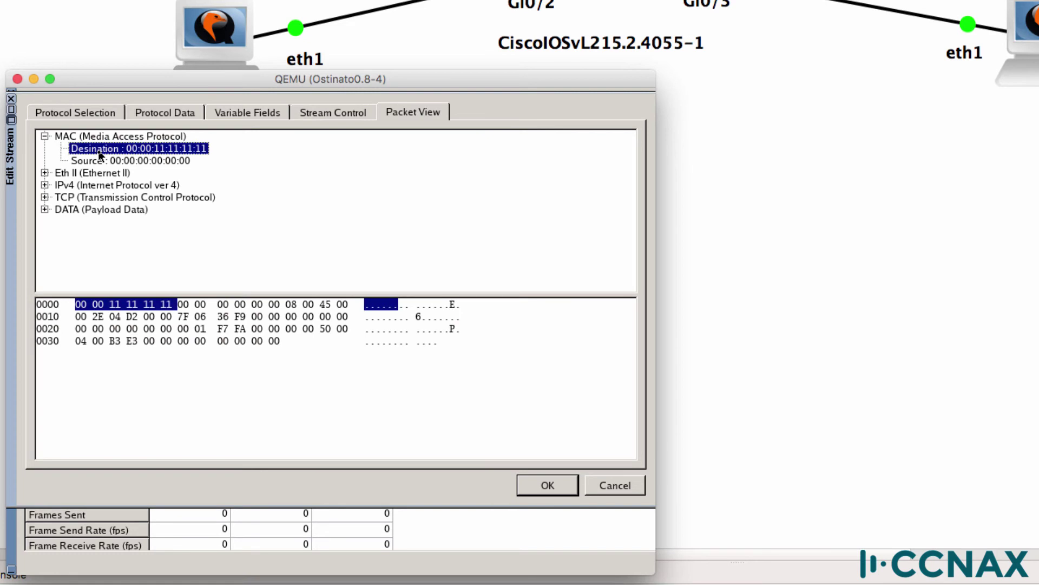
pyautogui.click(45, 174)
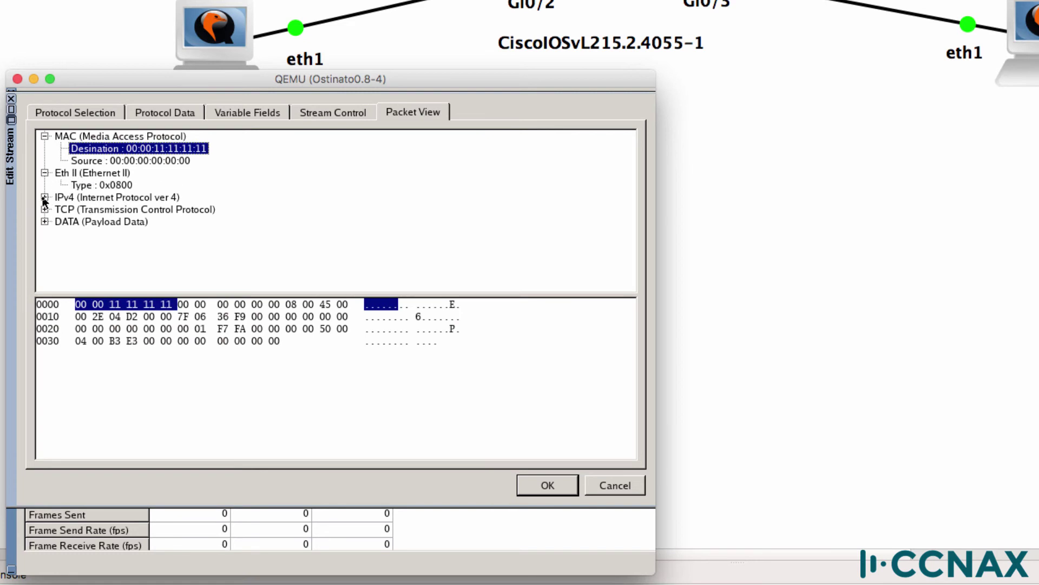
pyautogui.click(44, 197)
pyautogui.click(99, 197)
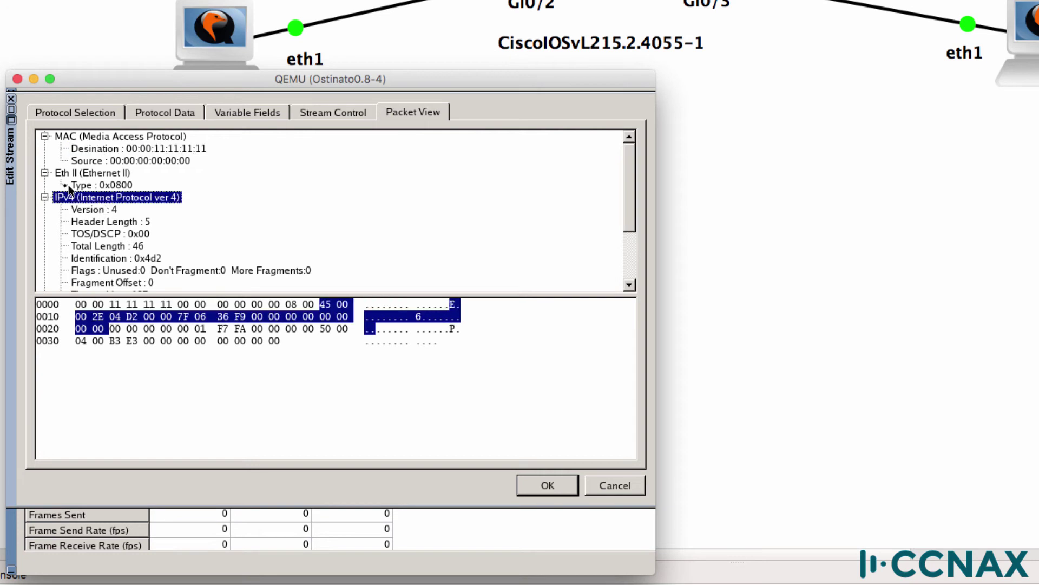
pyautogui.click(44, 173)
pyautogui.click(44, 136)
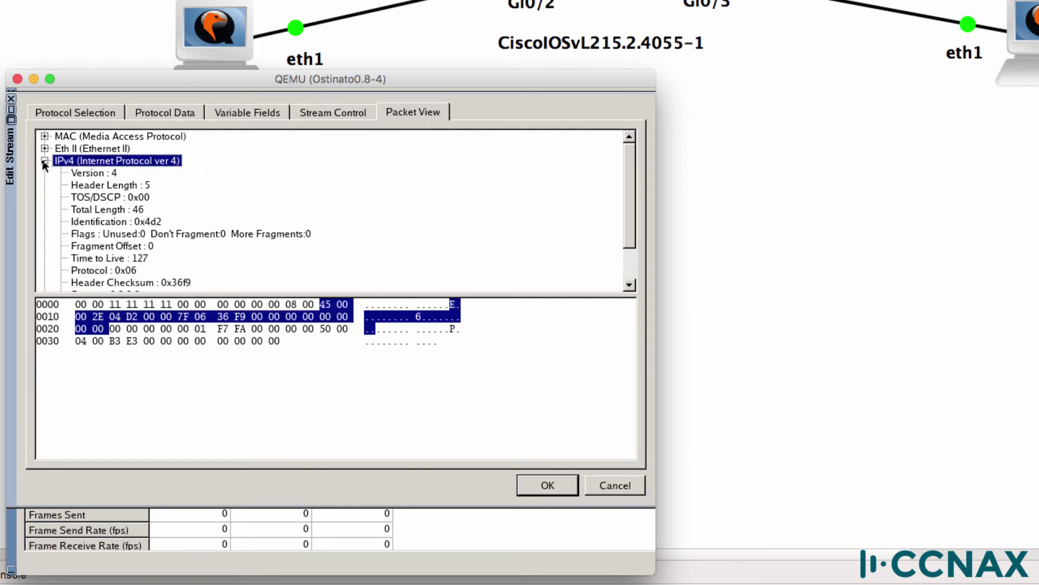
pyautogui.click(44, 161)
pyautogui.click(54, 173)
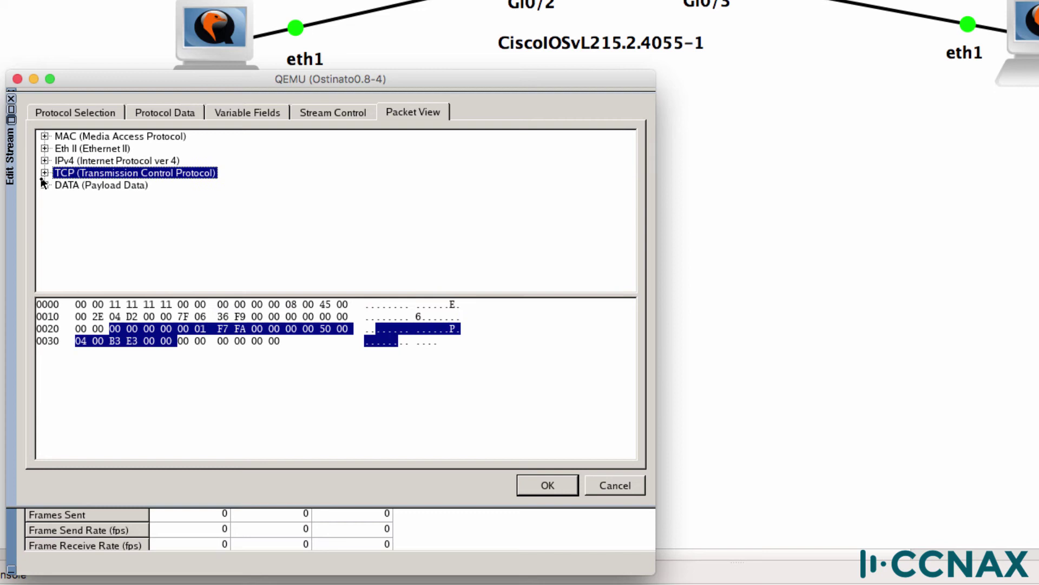
pyautogui.click(44, 185)
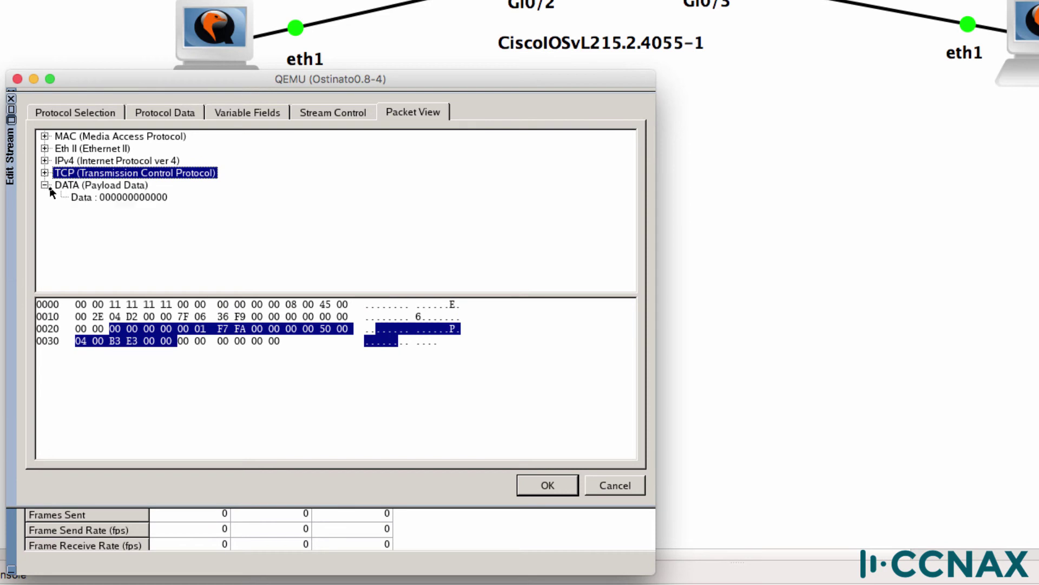
pyautogui.click(549, 487)
pyautogui.click(202, 435)
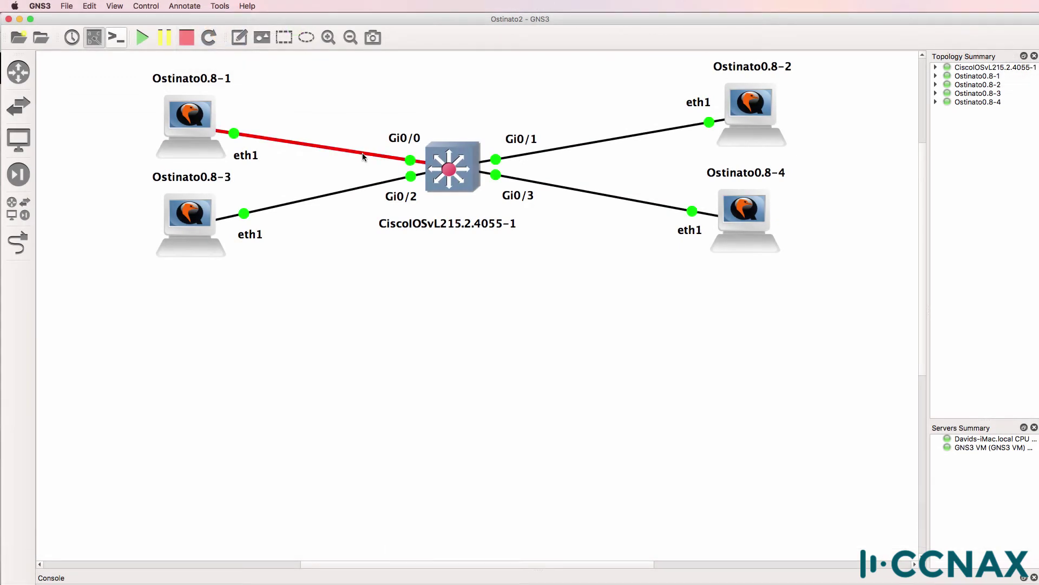
# Start packet captures on all four switch links, Gi0/0 through Gi0/3.
pyautogui.rightClick(363, 155)
pyautogui.click(400, 160)
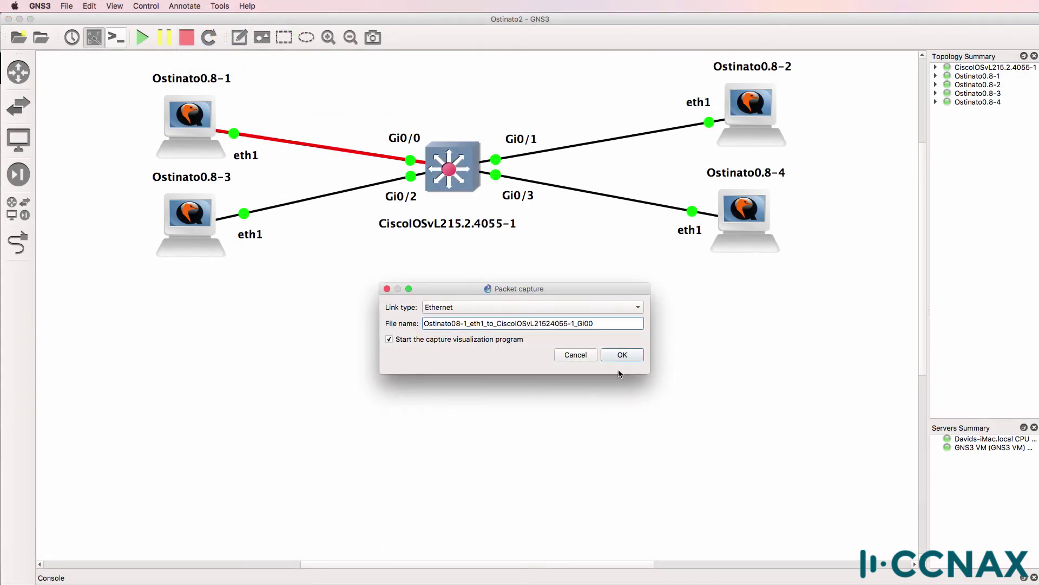
pyautogui.click(617, 353)
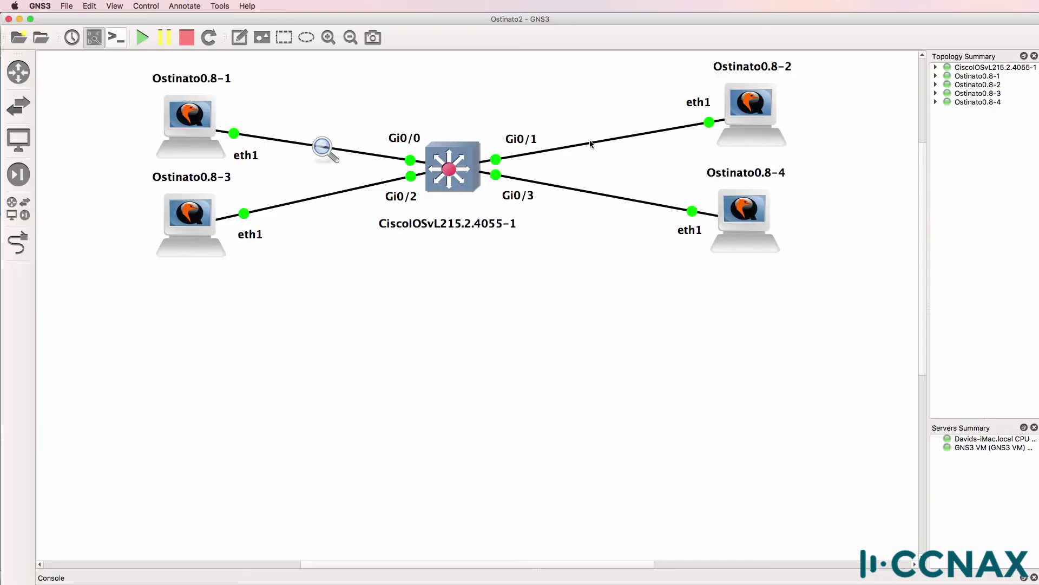
pyautogui.rightClick(596, 142)
pyautogui.click(614, 150)
pyautogui.click(617, 355)
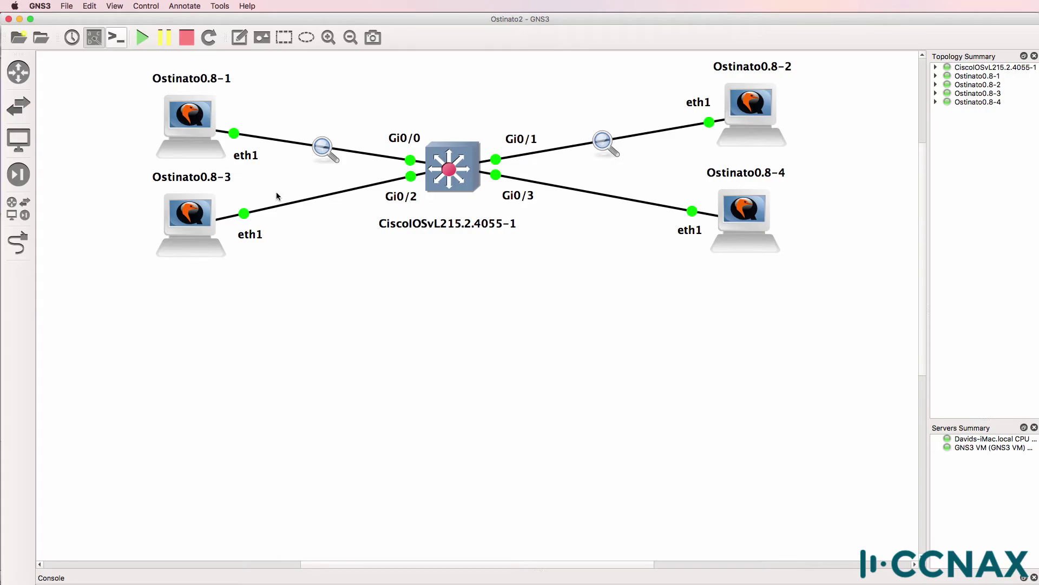
pyautogui.rightClick(321, 197)
pyautogui.click(340, 203)
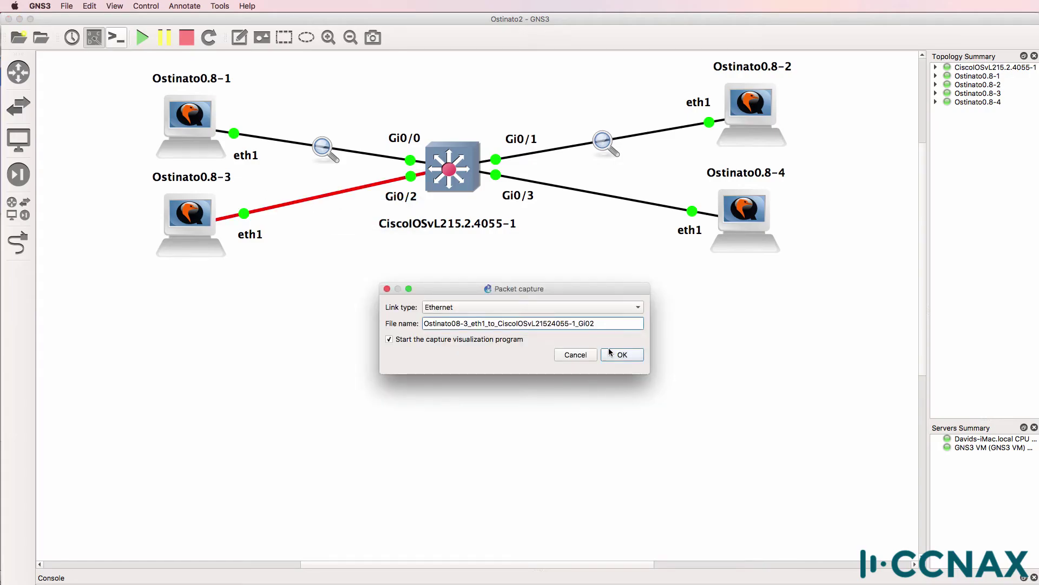
pyautogui.click(617, 353)
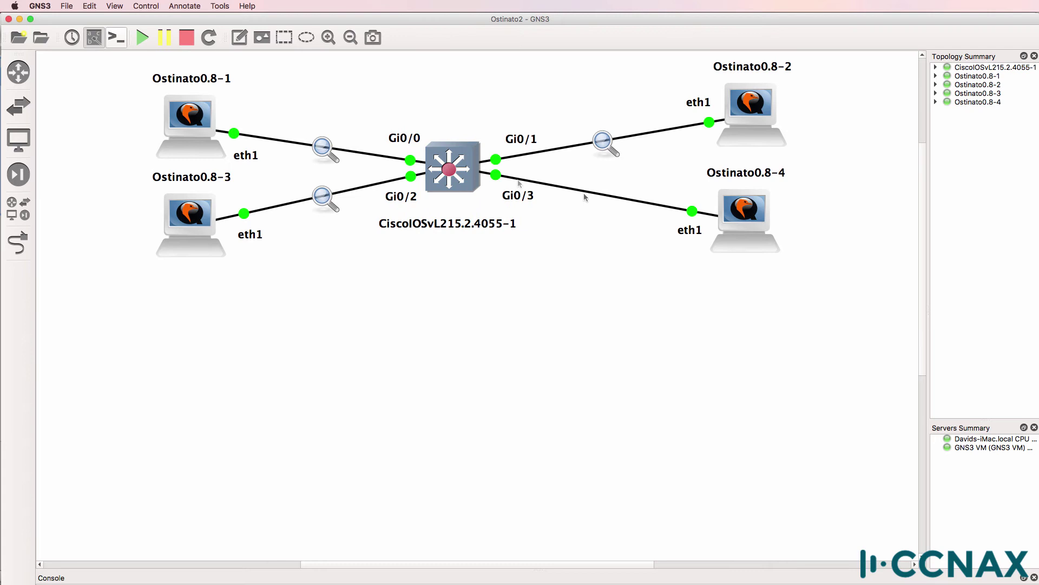
pyautogui.rightClick(609, 195)
pyautogui.click(622, 202)
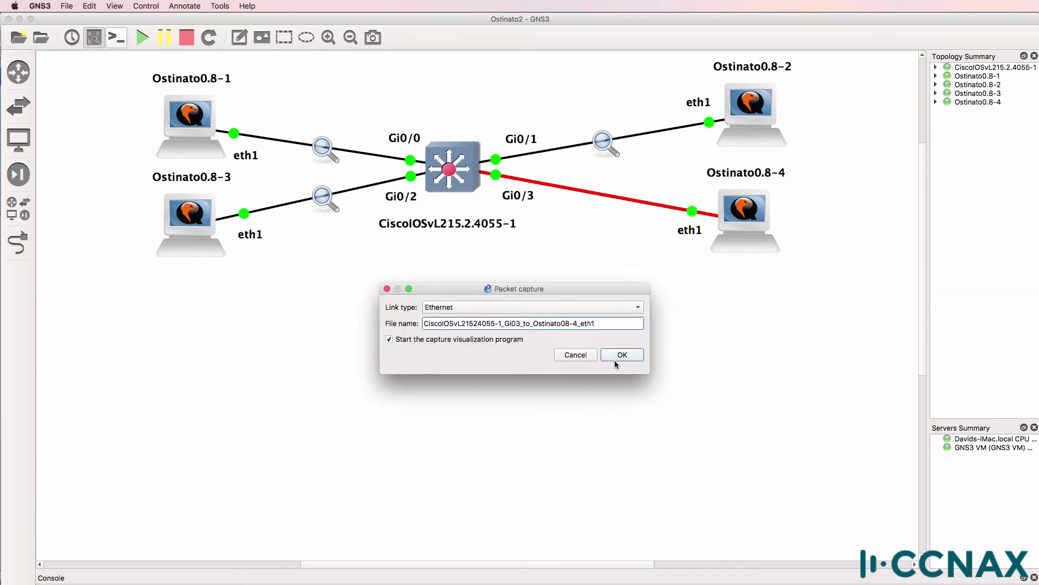
pyautogui.click(617, 353)
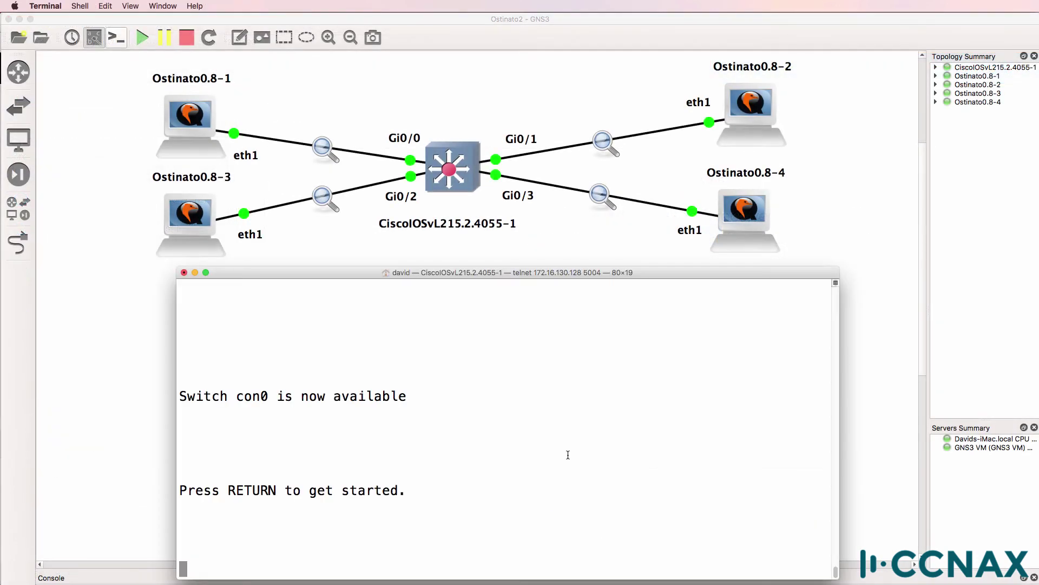
# Enter privileged mode, run sh mac address-table, and highlight the static 0000.2222.2222 entry on Gi0/1.
pyautogui.press('Return')
pyautogui.write('en')
pyautogui.press('Return')
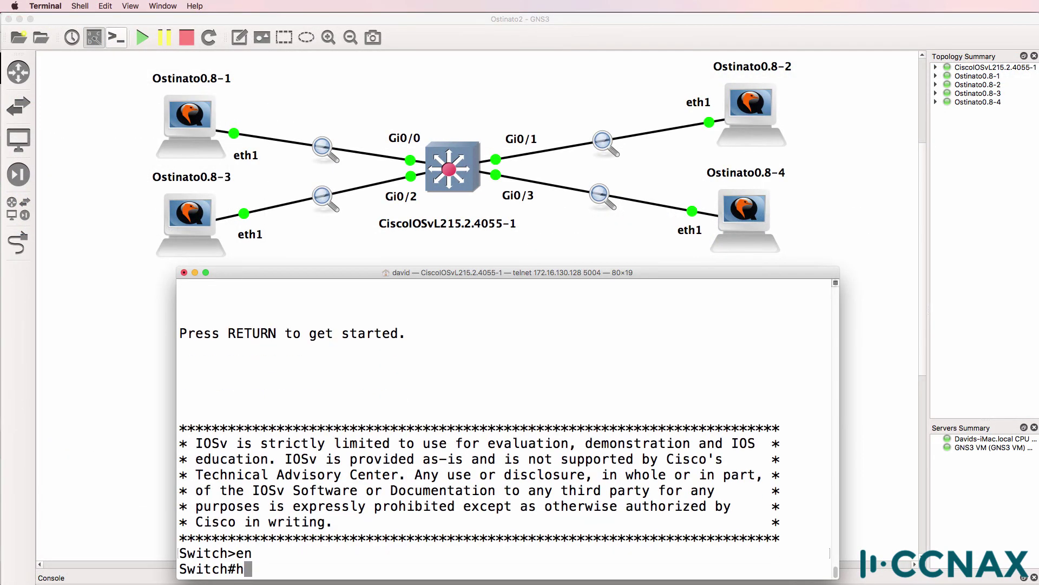
pyautogui.write('sh mac add')
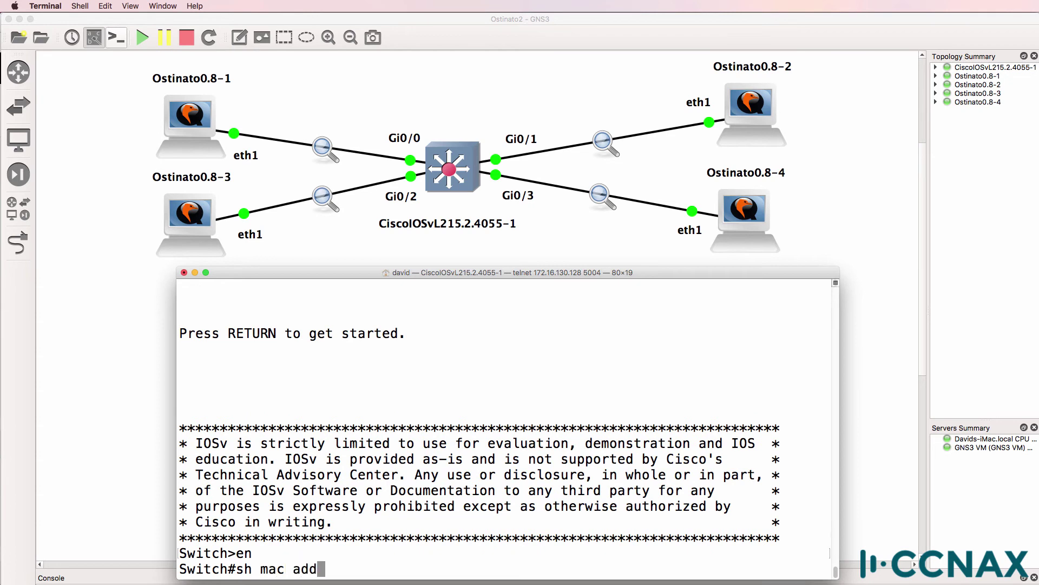
pyautogui.press('Tab')
pyautogui.press('Return')
pyautogui.moveTo(228, 536); pyautogui.dragTo(539, 536)
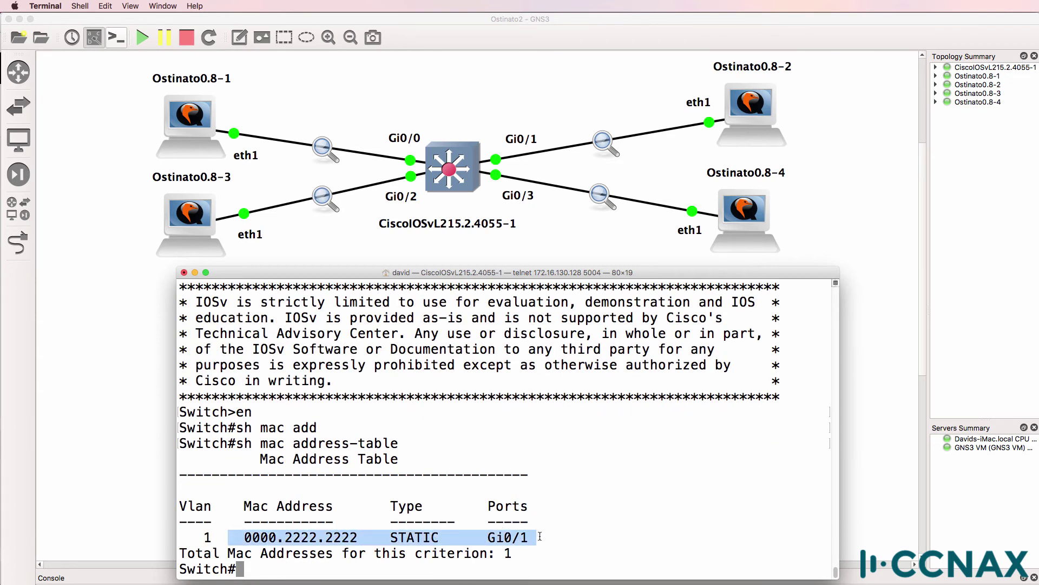
pyautogui.press('super+Tab')
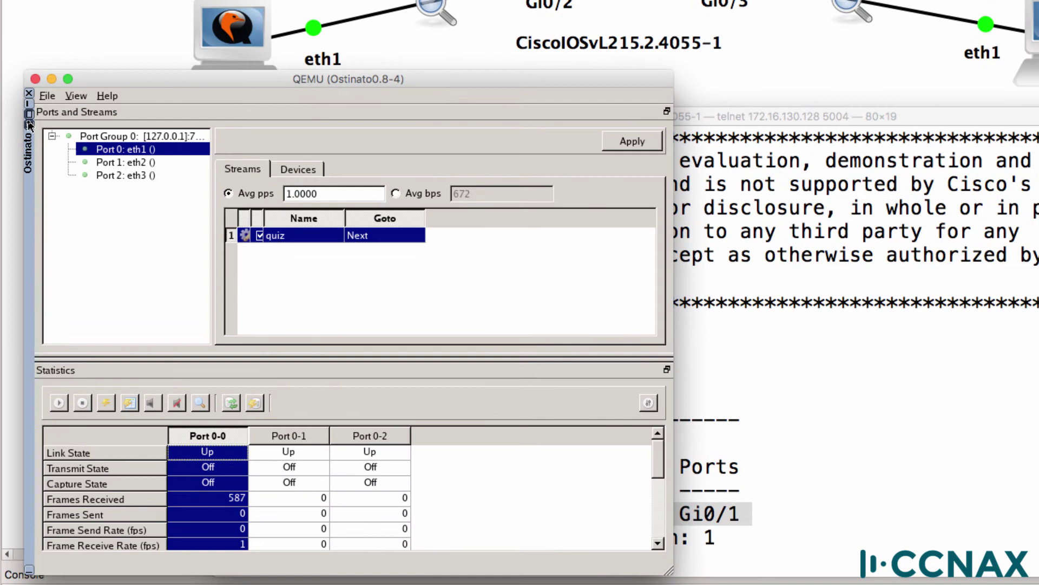
# Apply the quiz stream and start transmitting it from Port 0-0.
pyautogui.click(615, 142)
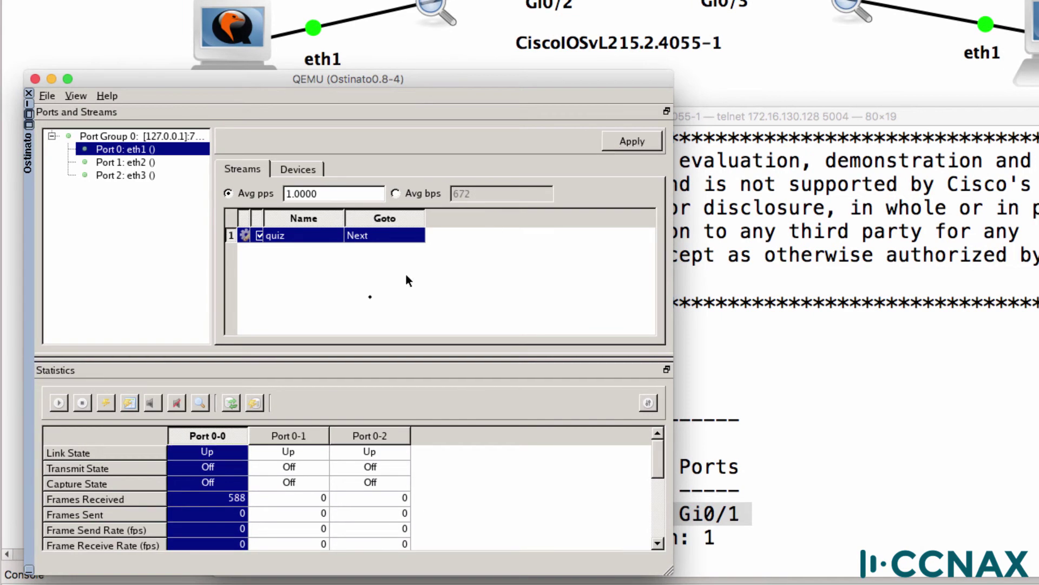
pyautogui.click(58, 403)
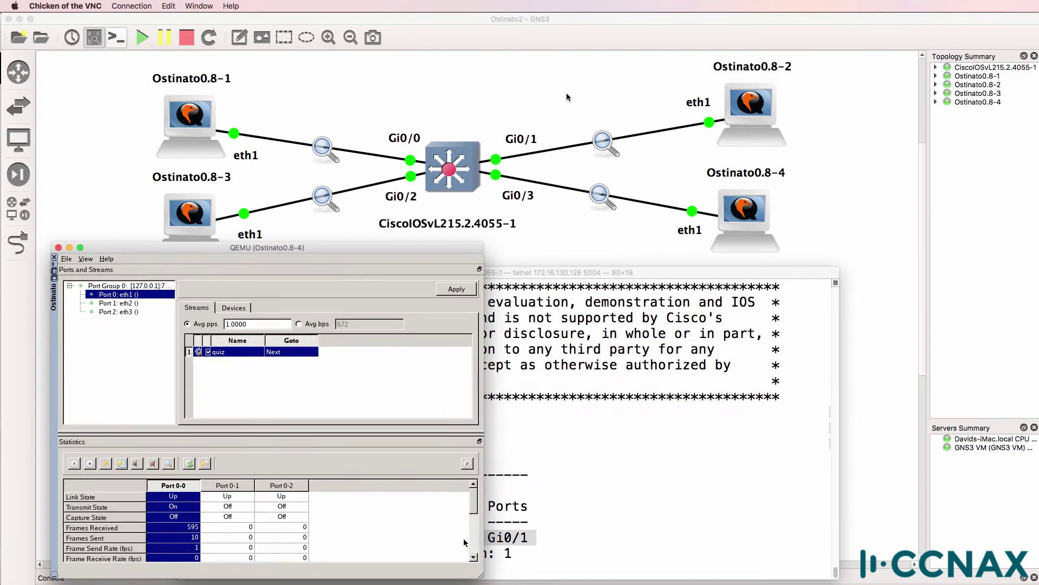
# Filter the first capture to tcp and inspect a retransmission frame's Ethernet II header.
pyautogui.press('super+Tab')
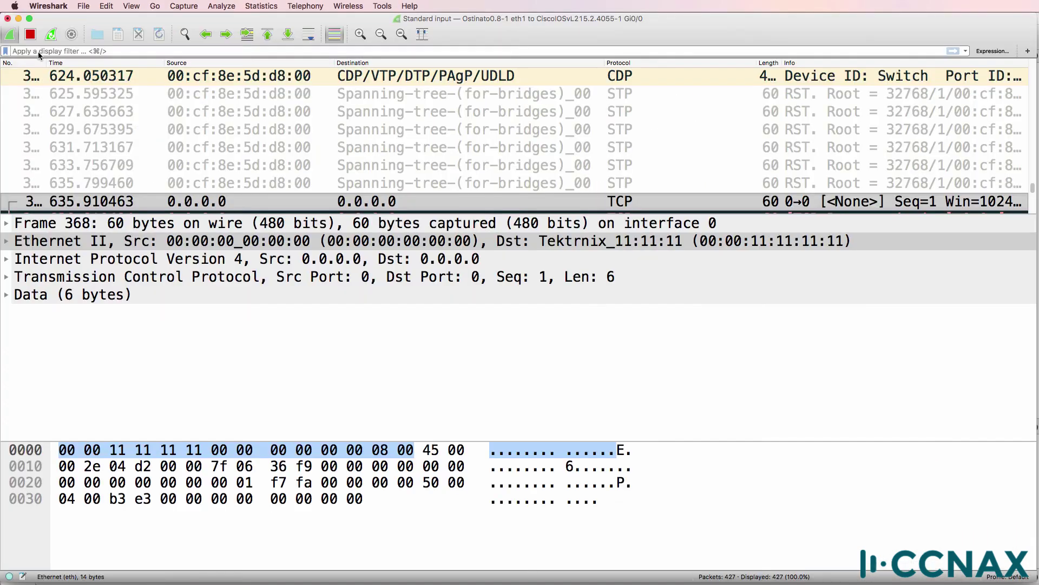
pyautogui.click(38, 51)
pyautogui.write('tcp')
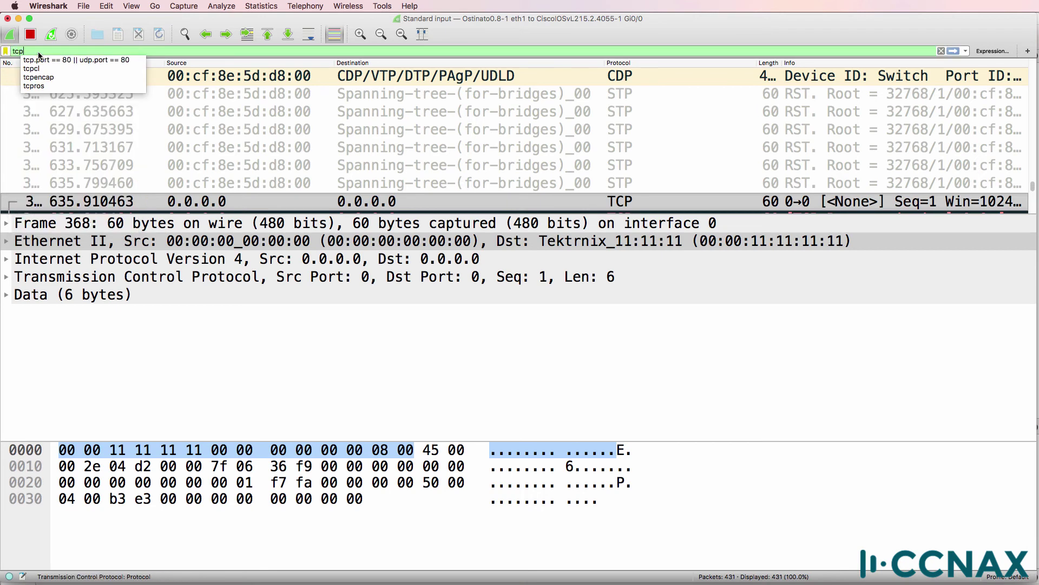
pyautogui.press('Return')
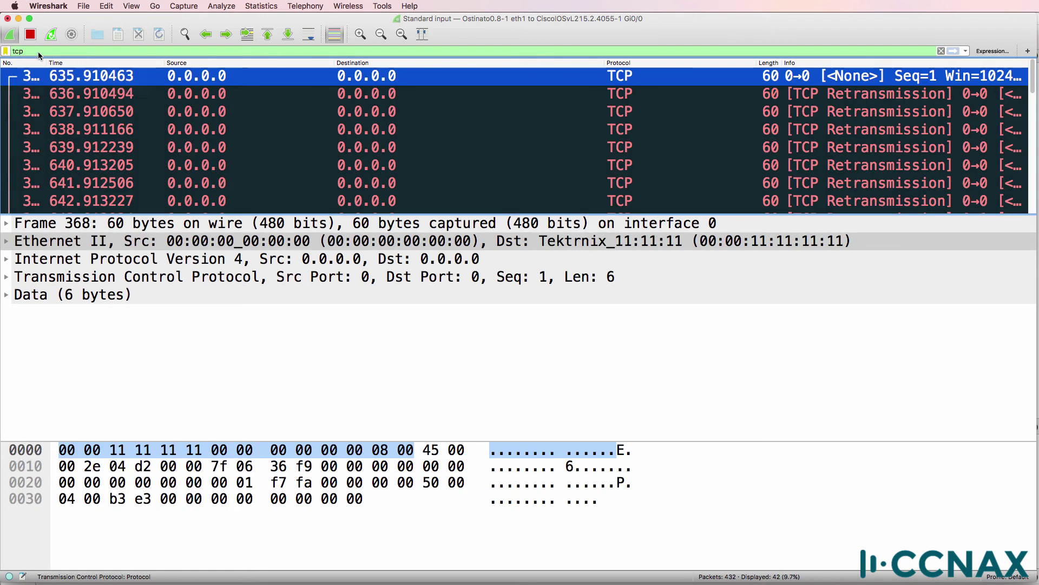
pyautogui.click(209, 129)
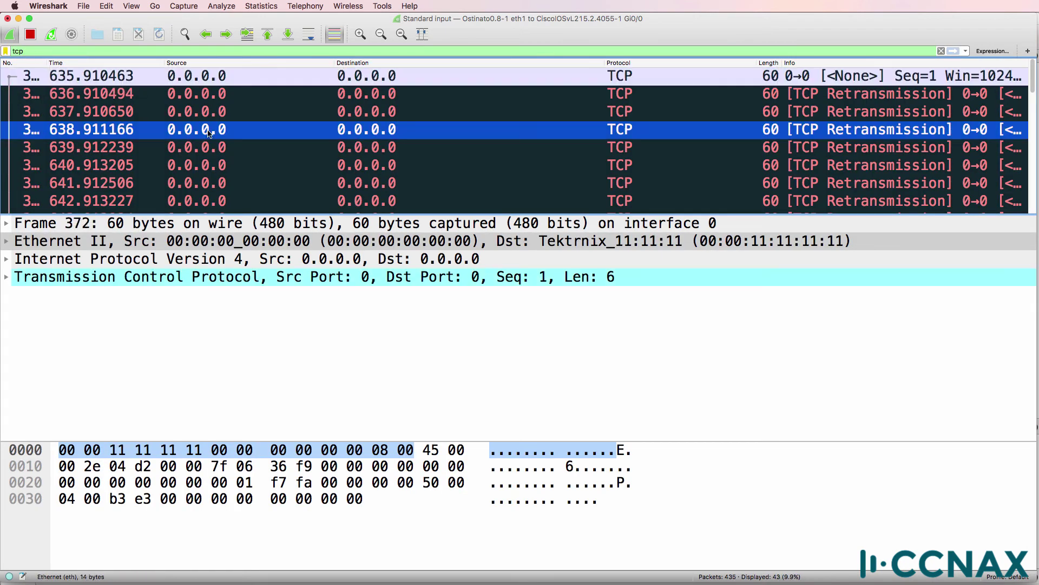
pyautogui.click(219, 243)
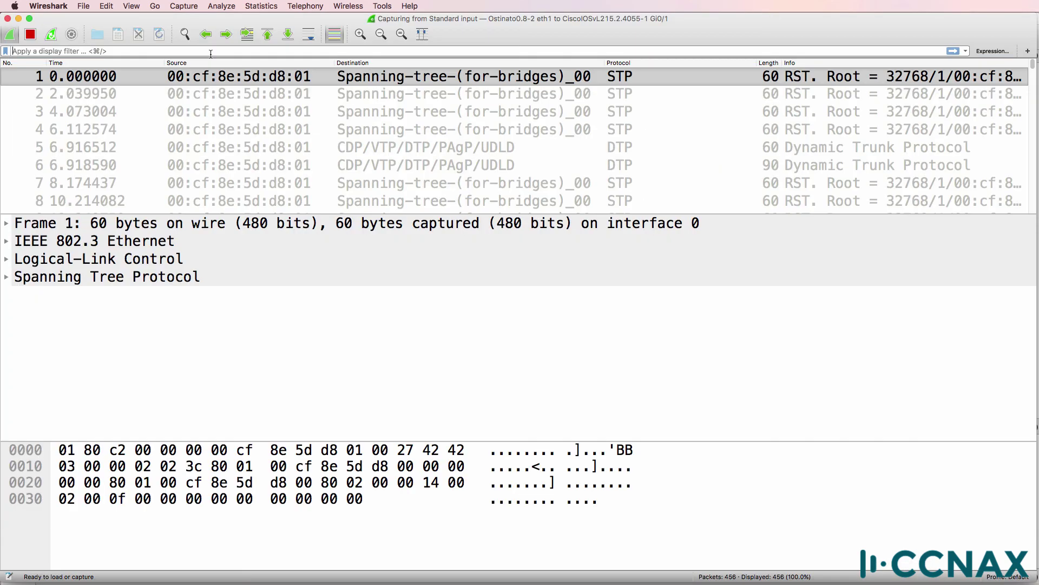
# Filter the Gi0/1 capture to tcp, check its Ethernet II header, and minimize it.
pyautogui.write('tcp')
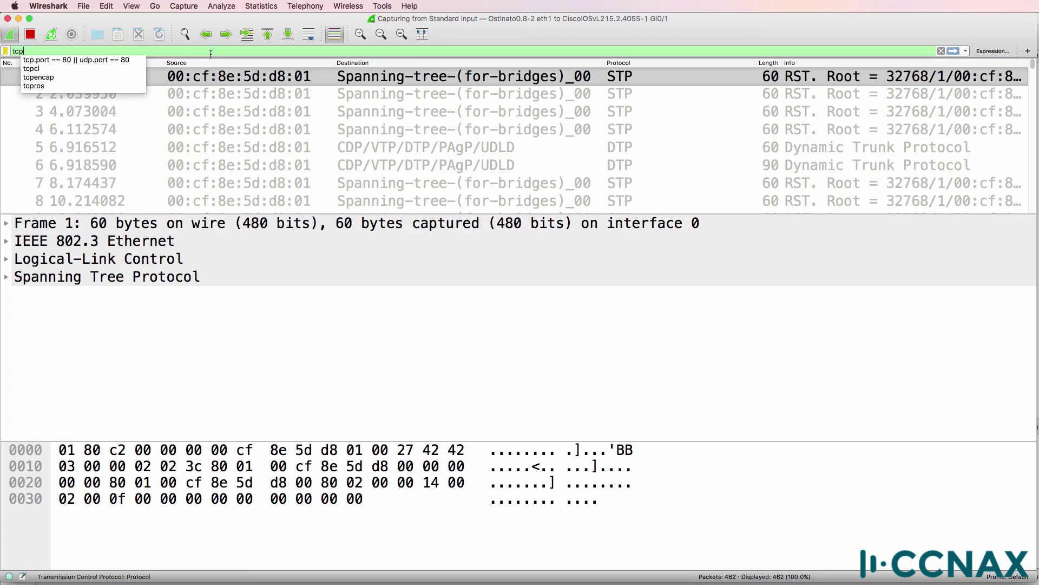
pyautogui.press('Return')
pyautogui.click(661, 241)
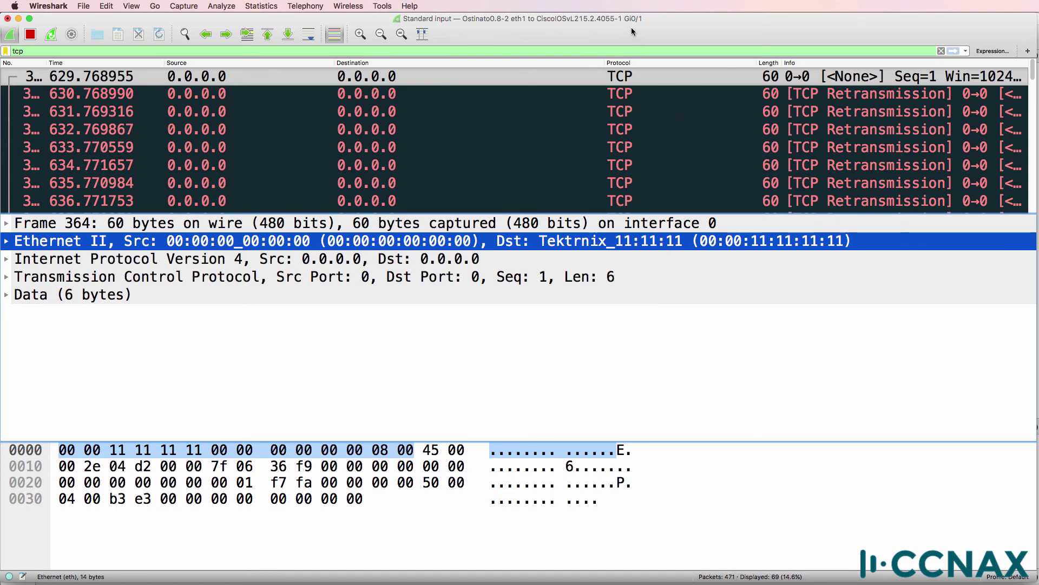
pyautogui.click(18, 18)
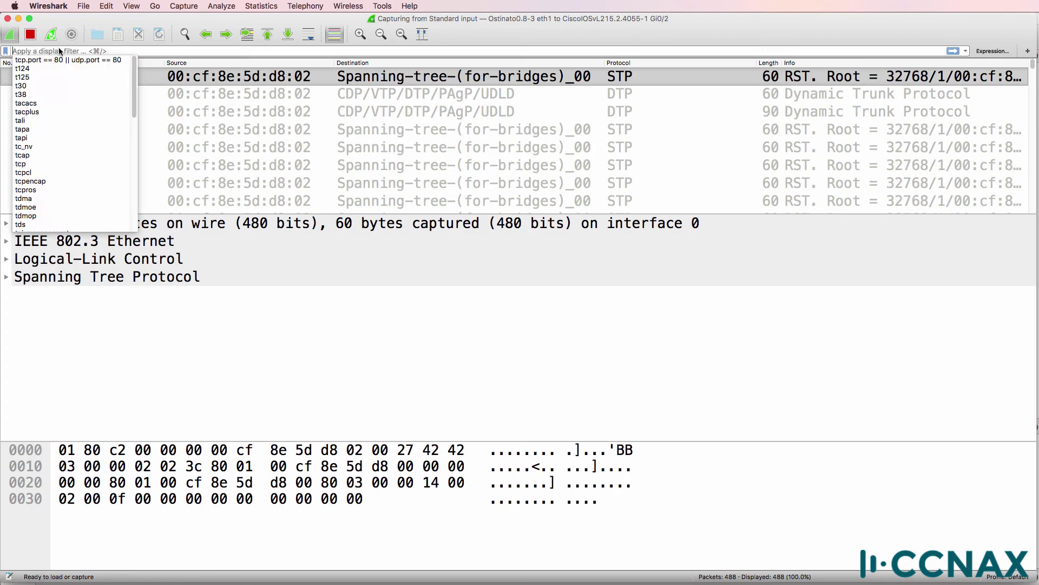
# Filter the Gi0/2 and Gi0/3 captures to tcp, check frames to 00:00:11:11:11:11, and minimize both.
pyautogui.click(58, 48)
pyautogui.write('tcp')
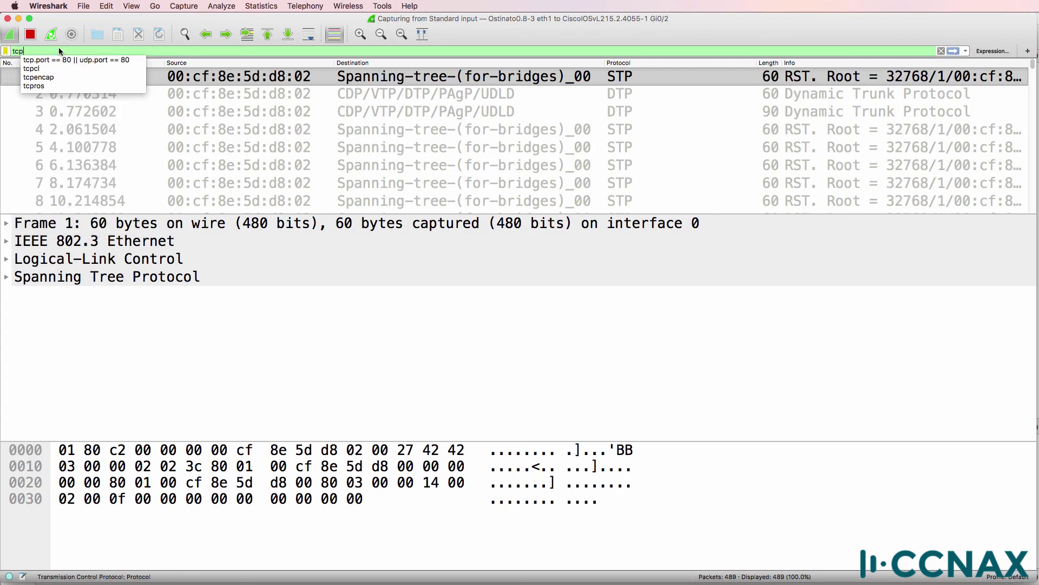
pyautogui.press('Return')
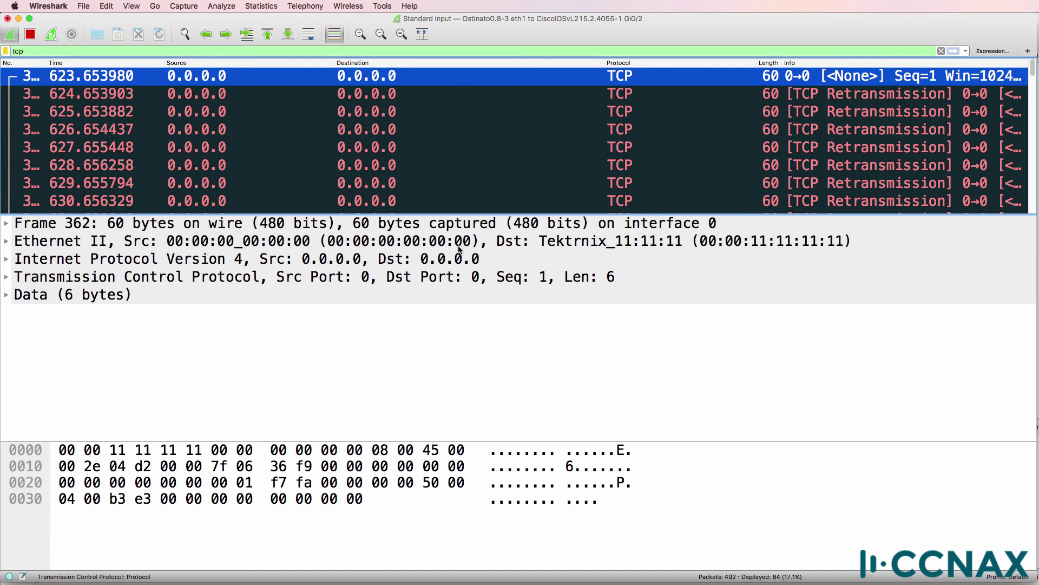
pyautogui.click(459, 247)
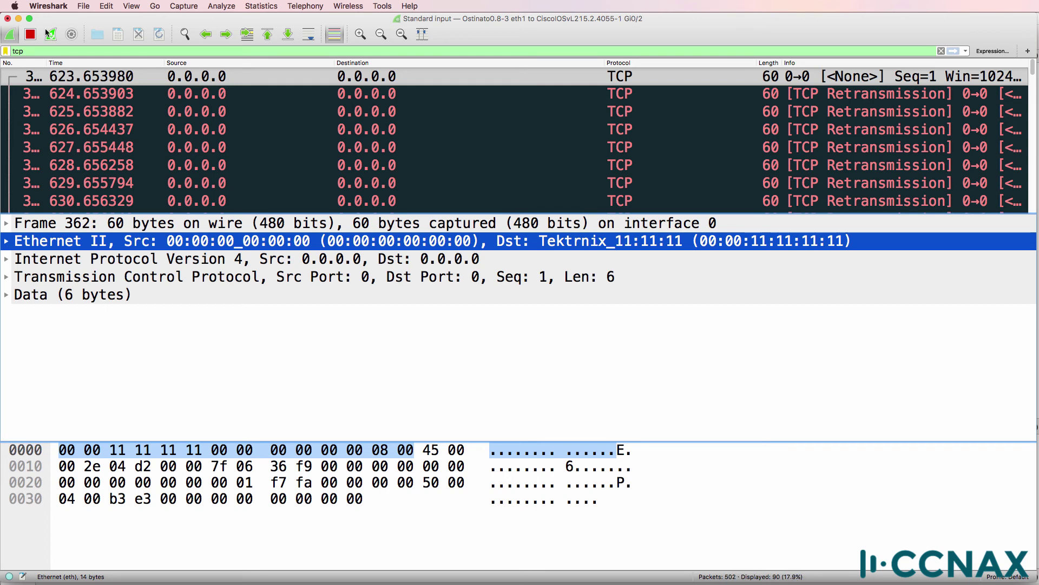
pyautogui.click(19, 19)
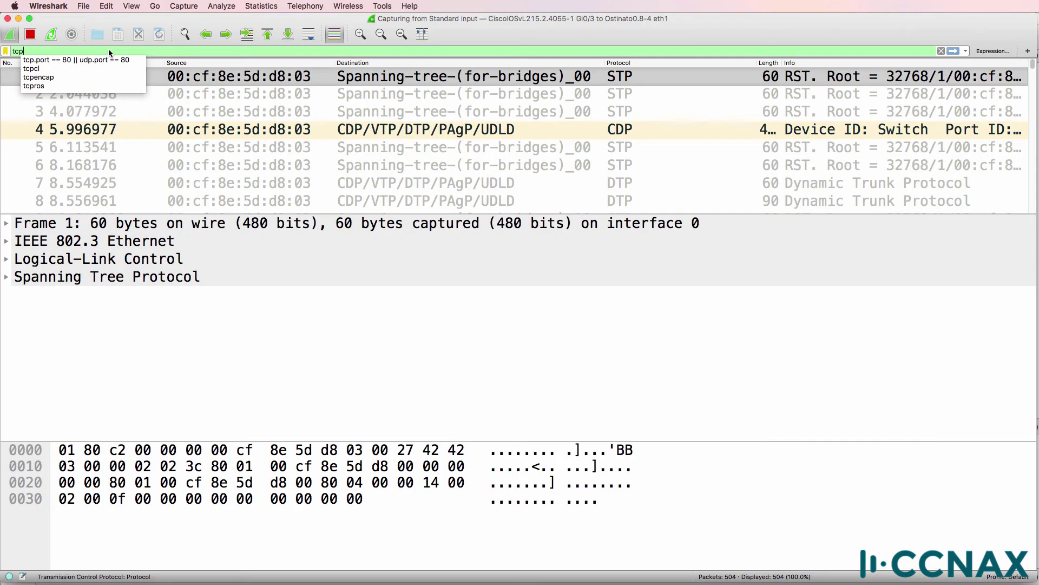
pyautogui.press('Return')
pyautogui.click(248, 147)
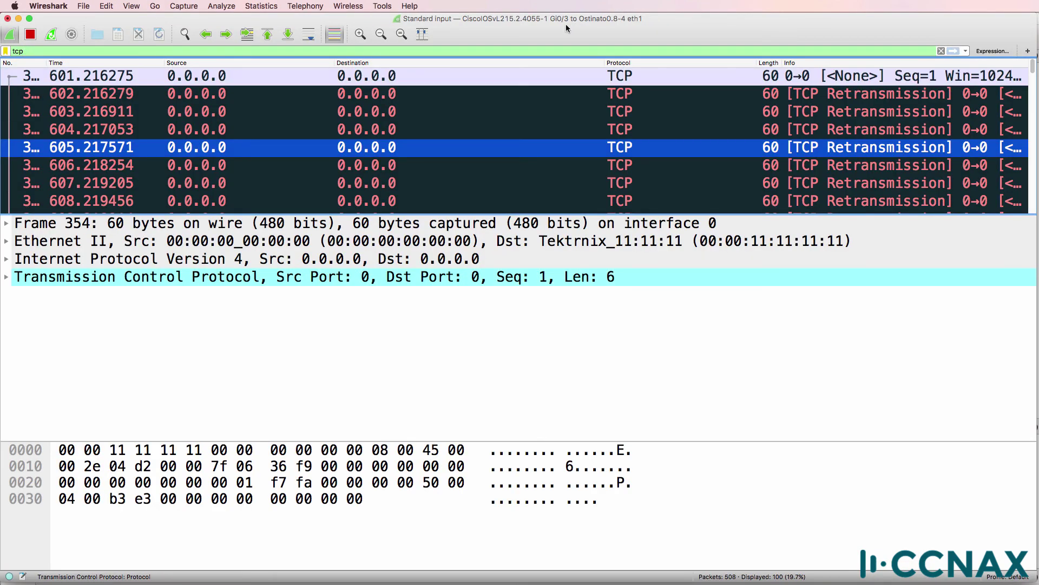
pyautogui.click(19, 19)
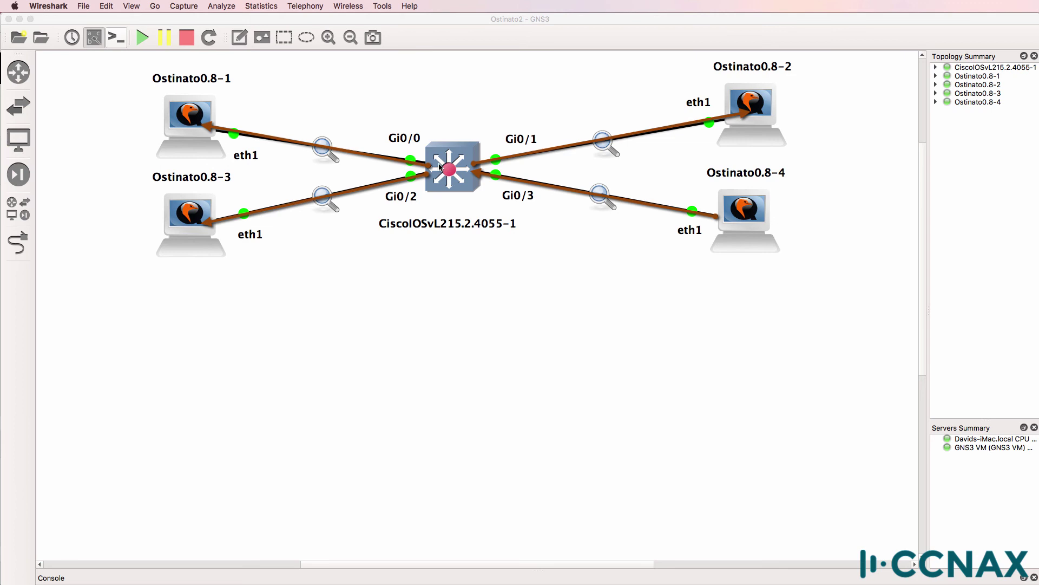
# Re-run show mac address-table and highlight the static 0000.2222.2222 and new dynamic 0000.0000.0000 Gi0/3 entries.
pyautogui.press('super+Tab')
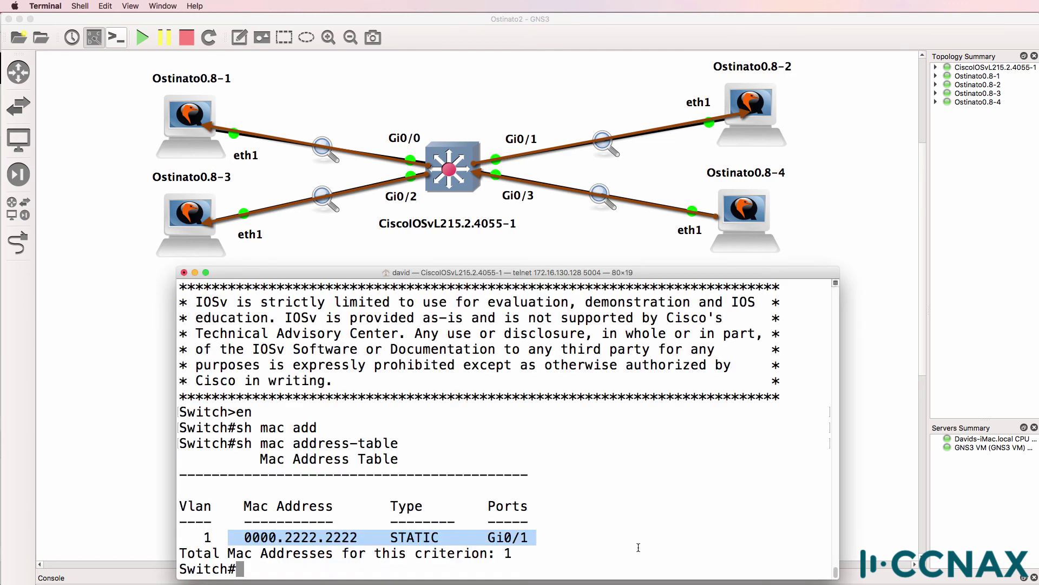
pyautogui.press('Up')
pyautogui.press('Return')
pyautogui.moveTo(236, 537); pyautogui.dragTo(367, 537)
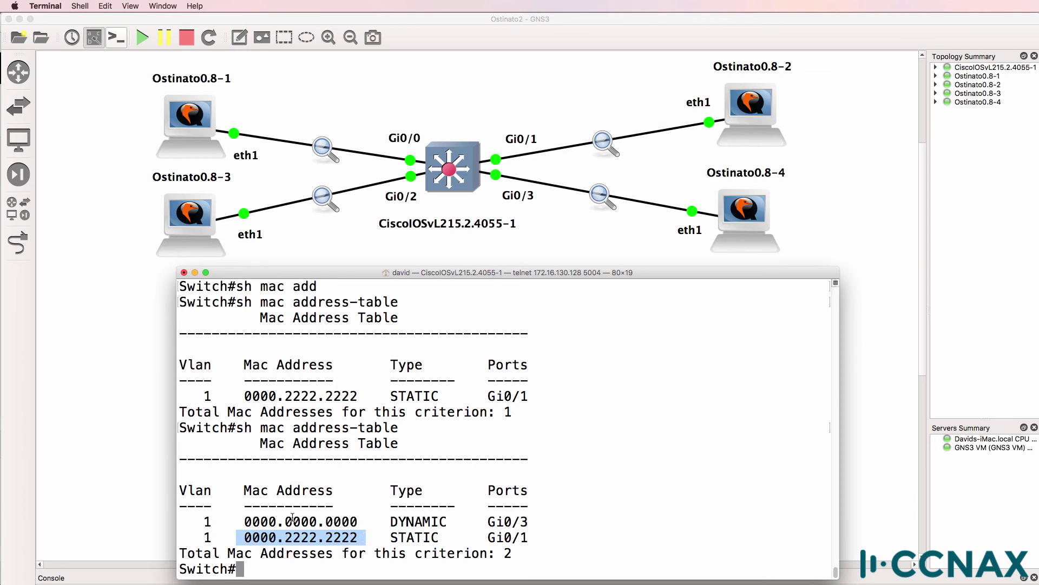
pyautogui.moveTo(245, 521); pyautogui.dragTo(536, 524)
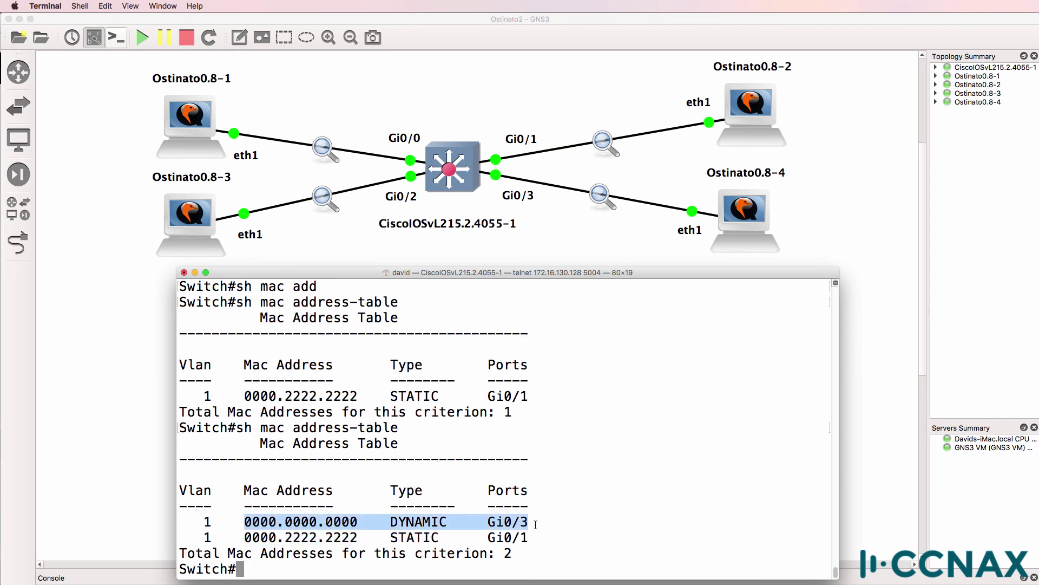
# Show the quiz stream's protocol data in Ostinato and highlight its all-zero source MAC.
pyautogui.press('super+Tab')
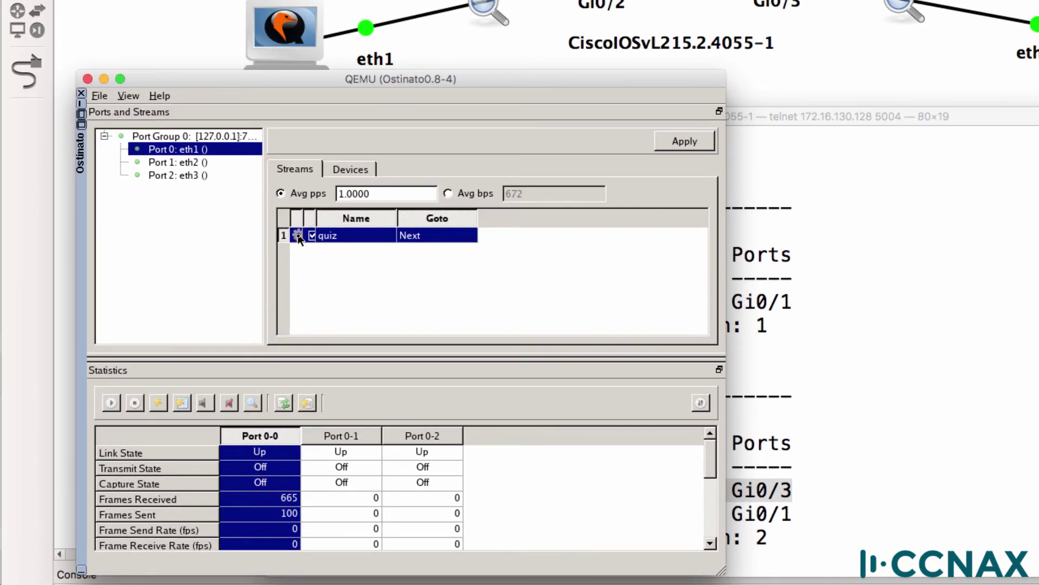
pyautogui.click(296, 235)
pyautogui.click(248, 113)
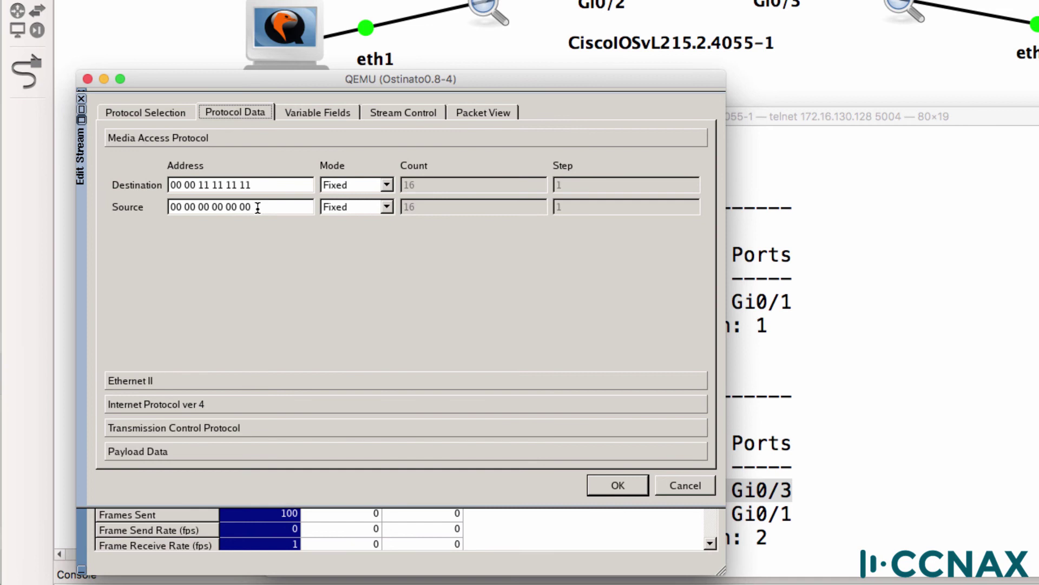
pyautogui.moveTo(258, 207); pyautogui.dragTo(112, 209)
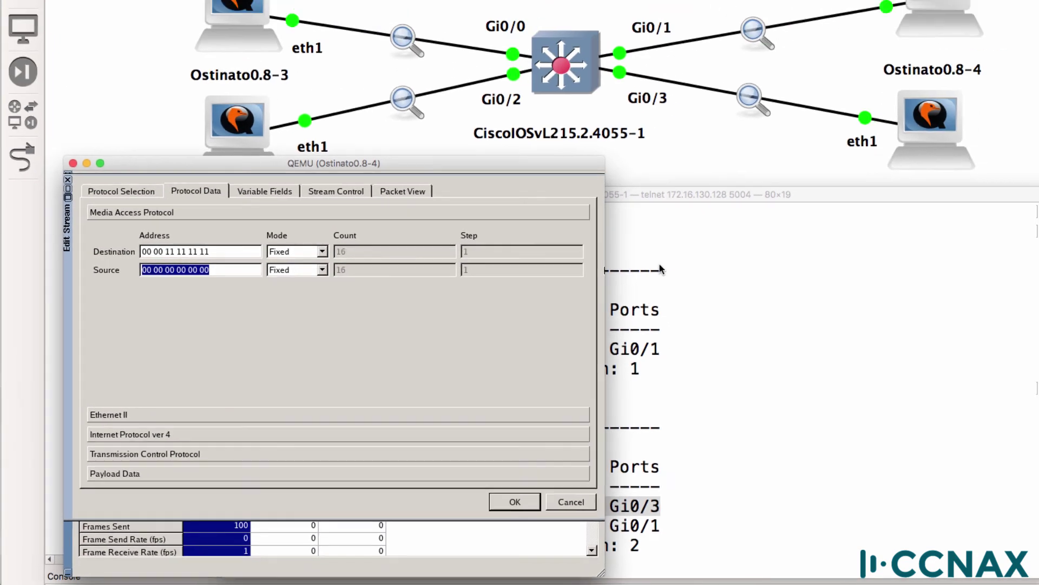
pyautogui.press('super+Tab')
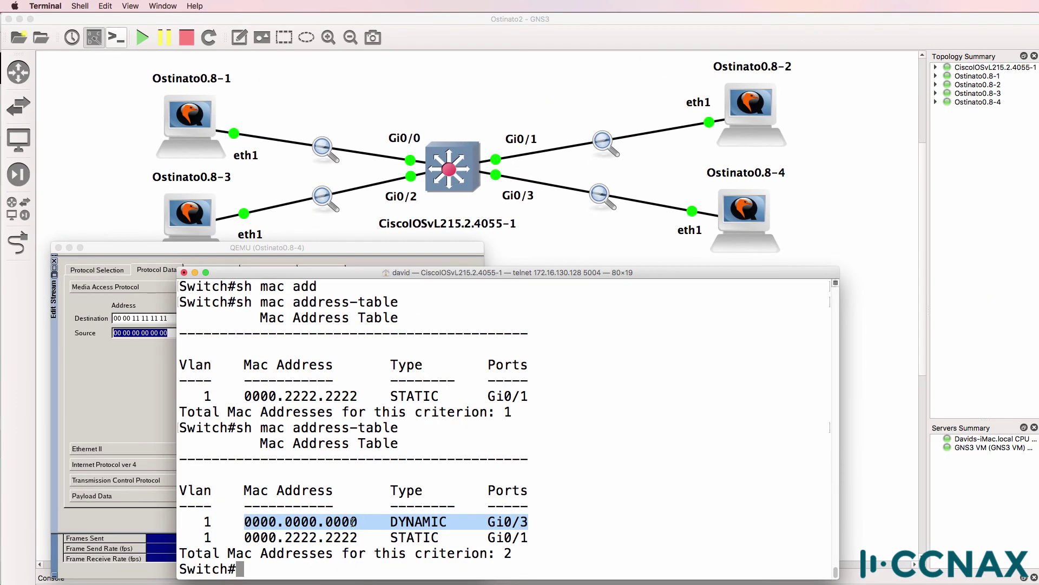
pyautogui.click(237, 532)
pyautogui.moveTo(234, 536); pyautogui.dragTo(555, 544)
pyautogui.moveTo(560, 273); pyautogui.dragTo(720, 264)
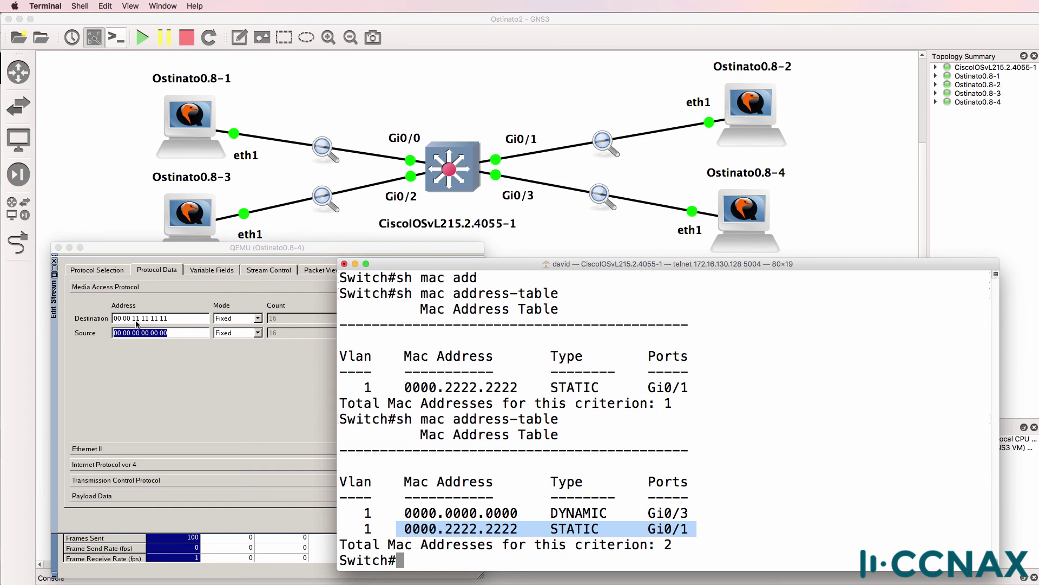
pyautogui.click(172, 330)
pyautogui.moveTo(172, 319); pyautogui.dragTo(98, 312)
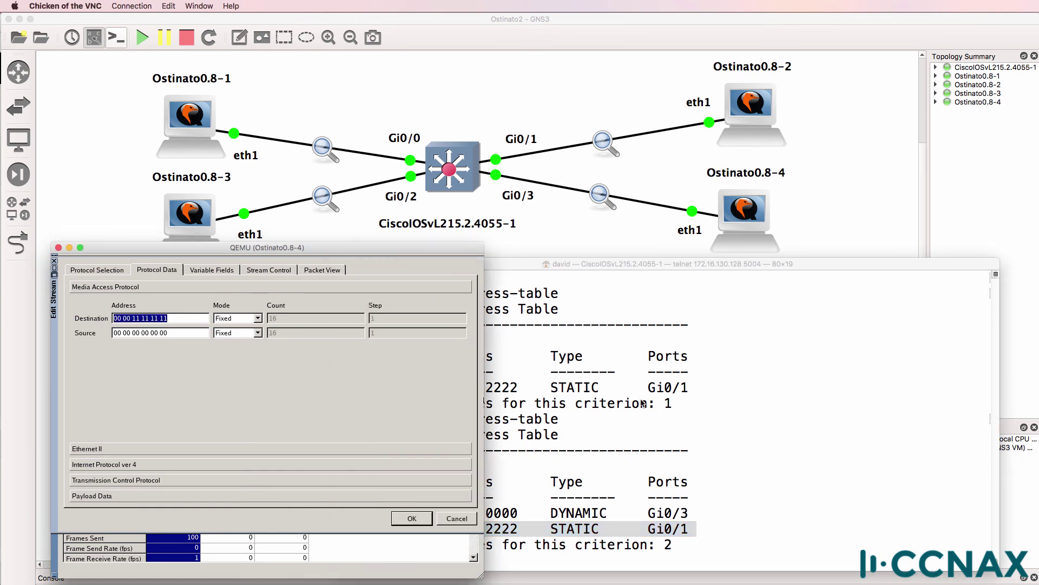
pyautogui.click(691, 387)
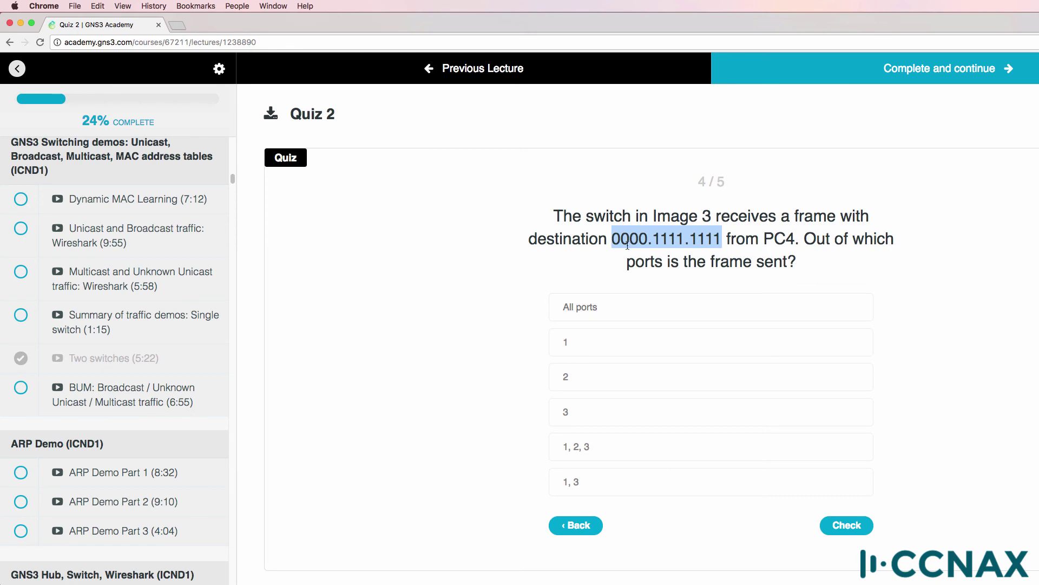
# Answer the question about the frame to 0000.1111.1111 with 1, 2, 3 and check it.
pyautogui.click(628, 246)
pyautogui.moveTo(609, 237); pyautogui.dragTo(725, 234)
pyautogui.click(608, 456)
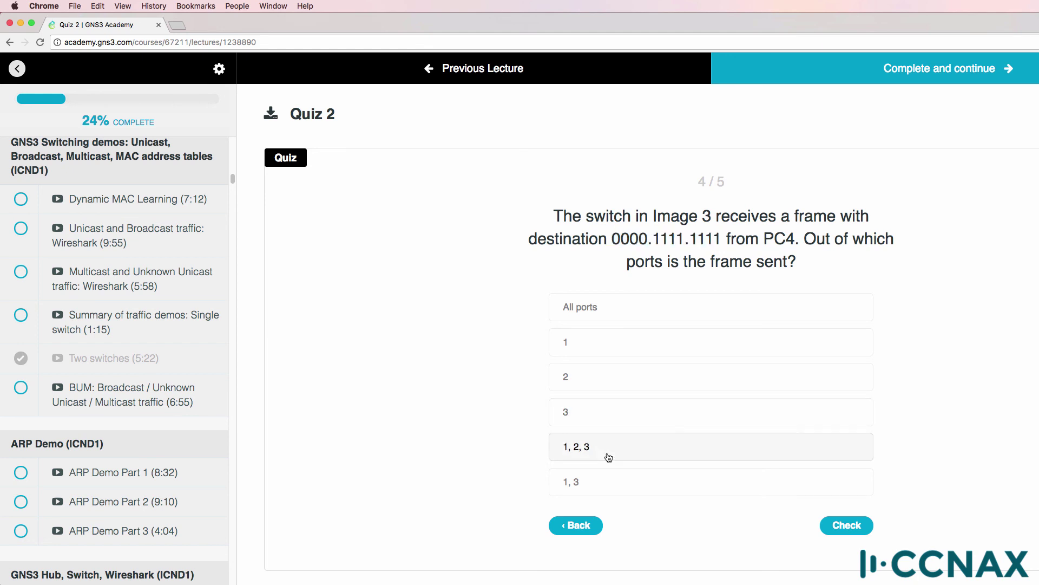
pyautogui.click(846, 525)
pyautogui.scroll(-15, 843, 509)
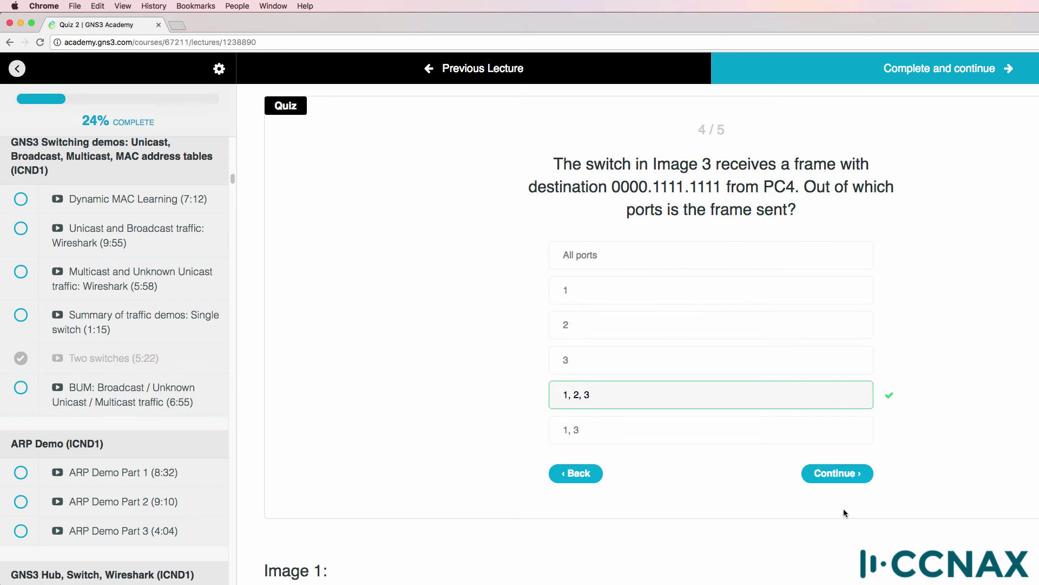
pyautogui.scroll(4, 843, 514)
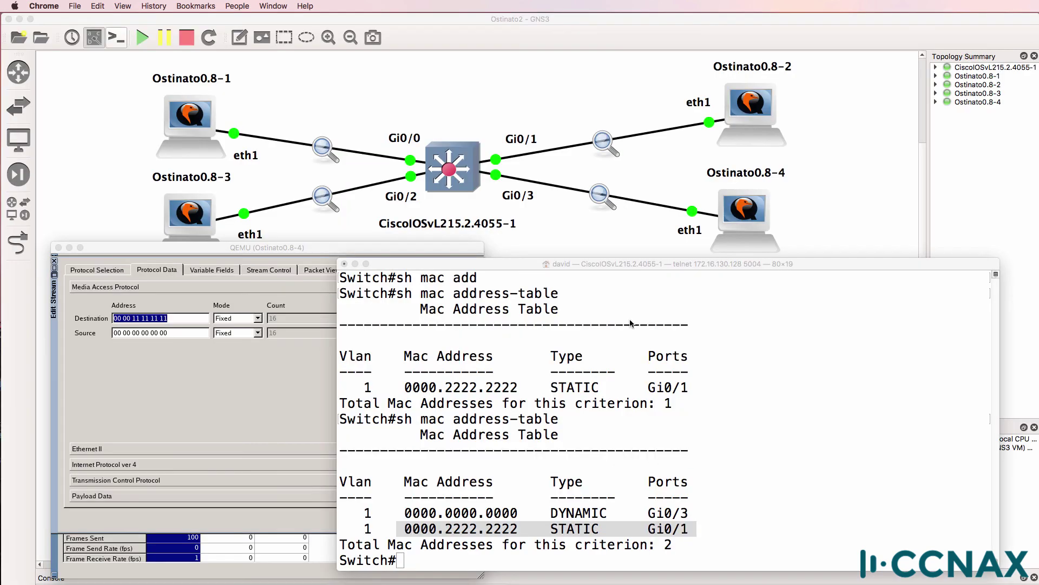
# Refresh the switch's MAC table, then stack the Gi0/1 and Gi0/2 captures below the Gi0/0 capture.
pyautogui.click(613, 375)
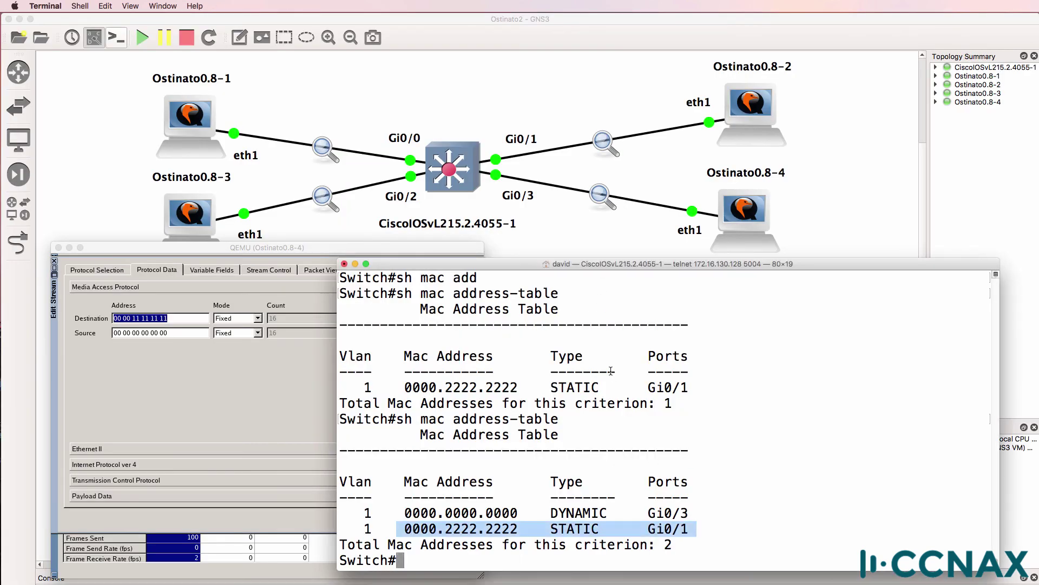
pyautogui.press('Up')
pyautogui.press('Return')
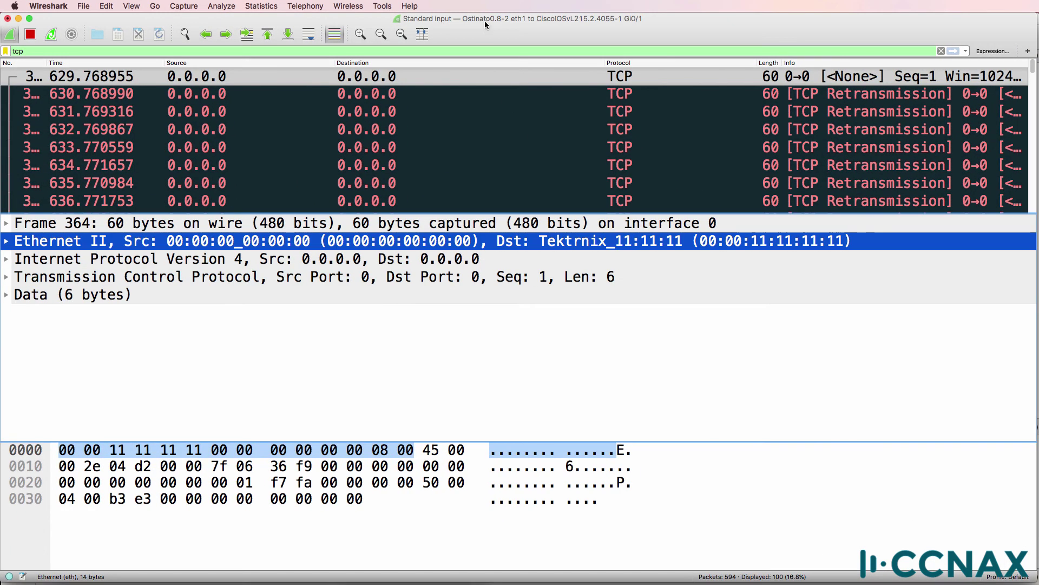
pyautogui.moveTo(485, 21); pyautogui.dragTo(493, 162)
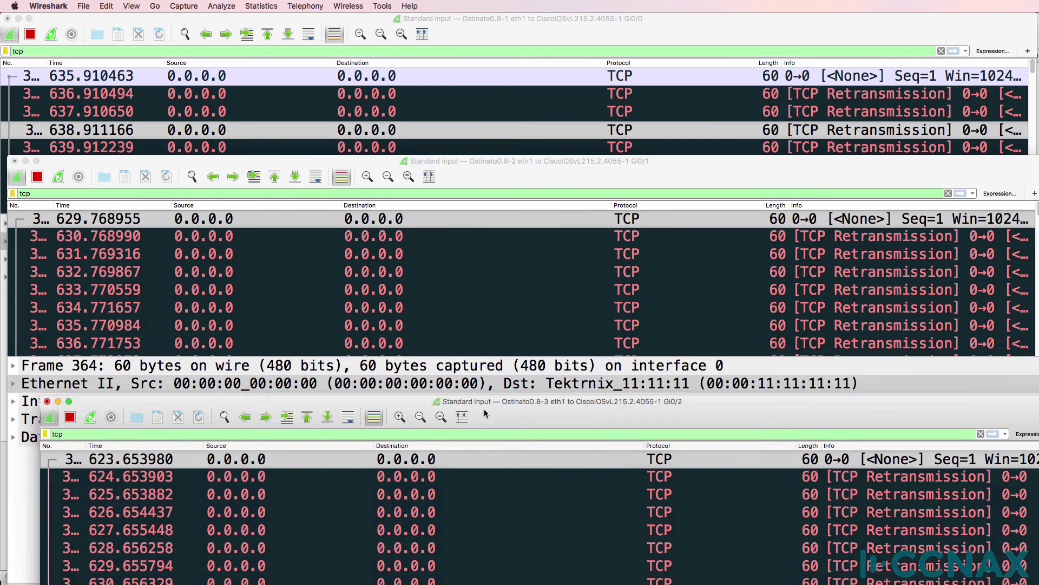
pyautogui.moveTo(456, 450); pyautogui.dragTo(456, 356)
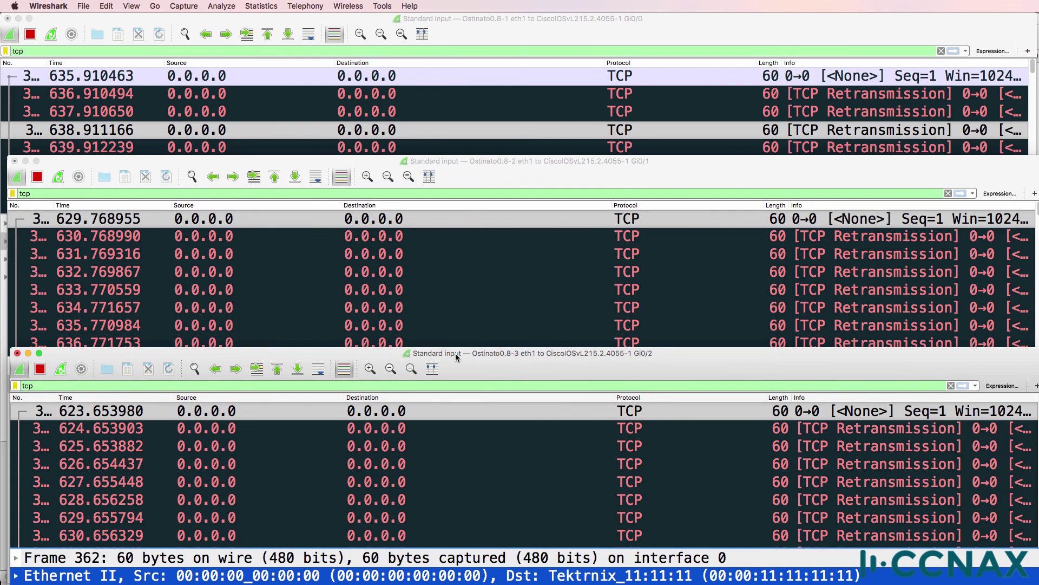